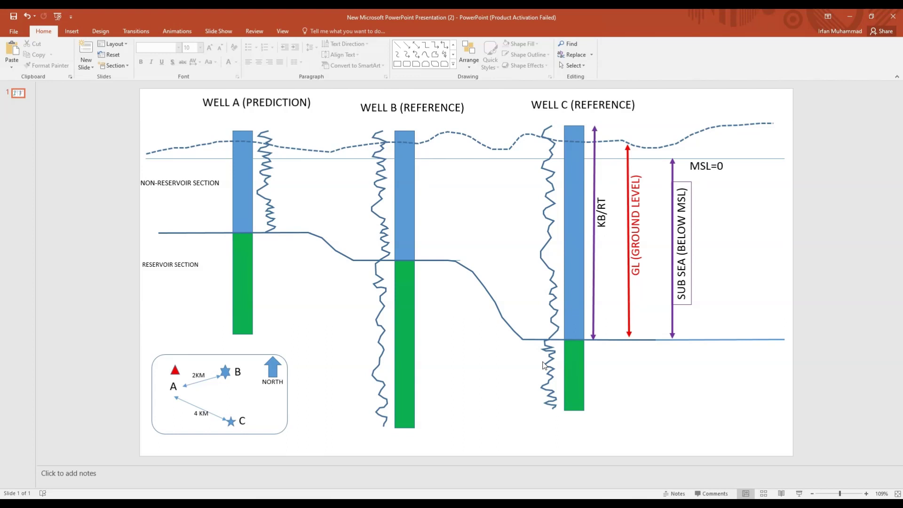
# Step: Copy Well B's wavy curve beside Well A's reservoir section, resized to fit, and outline it red
pyautogui.click(381, 305)
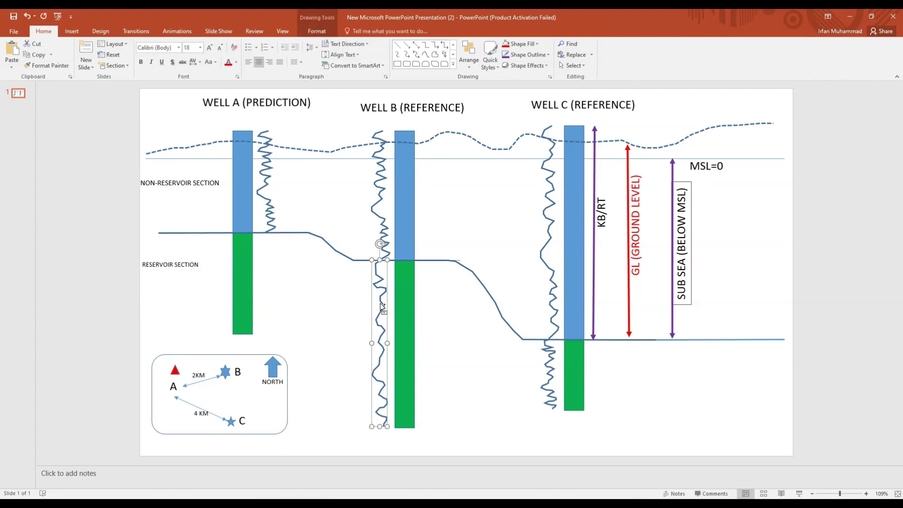
pyautogui.hotkey('ctrl', 'v')
pyautogui.moveTo(380, 305); pyautogui.dragTo(264, 267)
pyautogui.moveTo(266, 399); pyautogui.dragTo(263, 333)
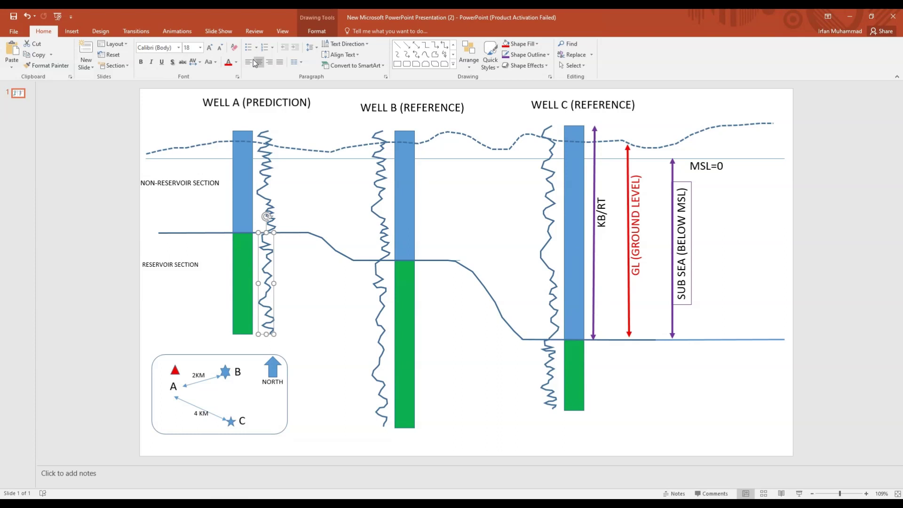
pyautogui.click(525, 54)
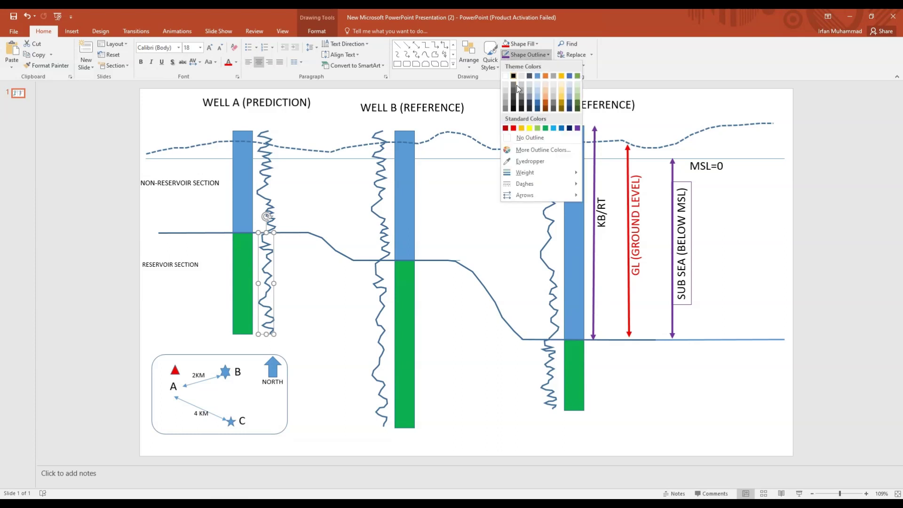
pyautogui.click(515, 128)
pyautogui.click(335, 307)
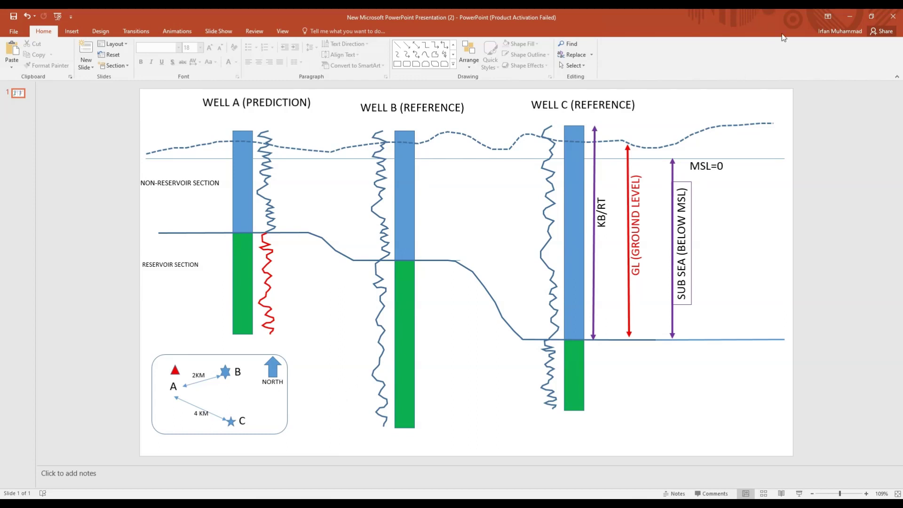
# Step: Return to Techlog and narrow the side panels to enlarge the R-1/T-2 multi-well plot
pyautogui.click(845, 20)
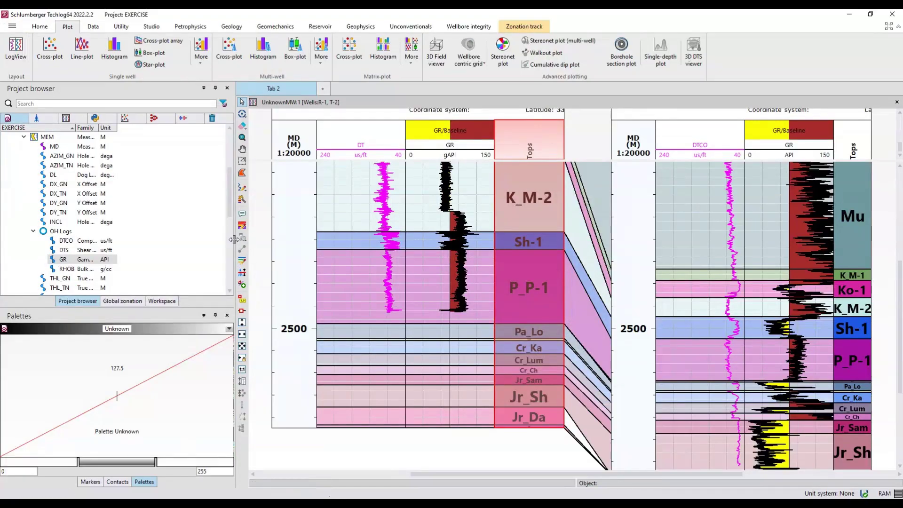
pyautogui.moveTo(234, 240); pyautogui.dragTo(108, 240)
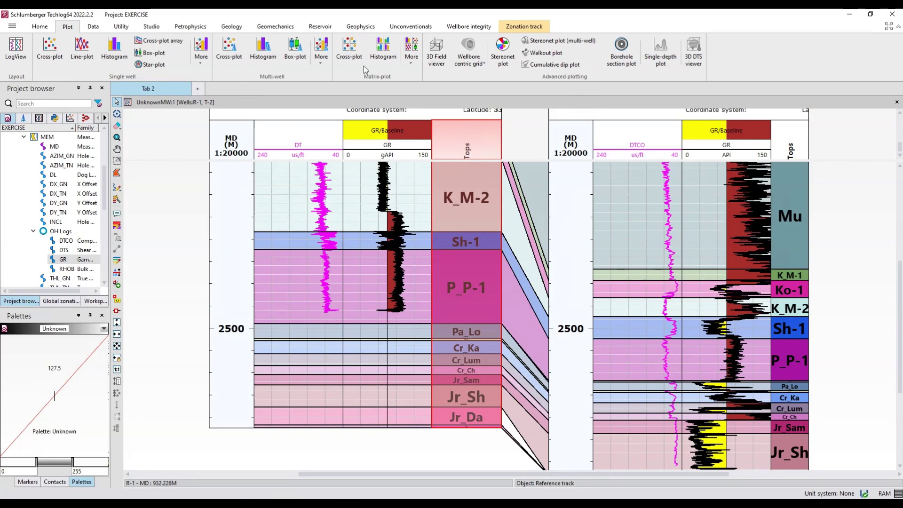
pyautogui.click(93, 27)
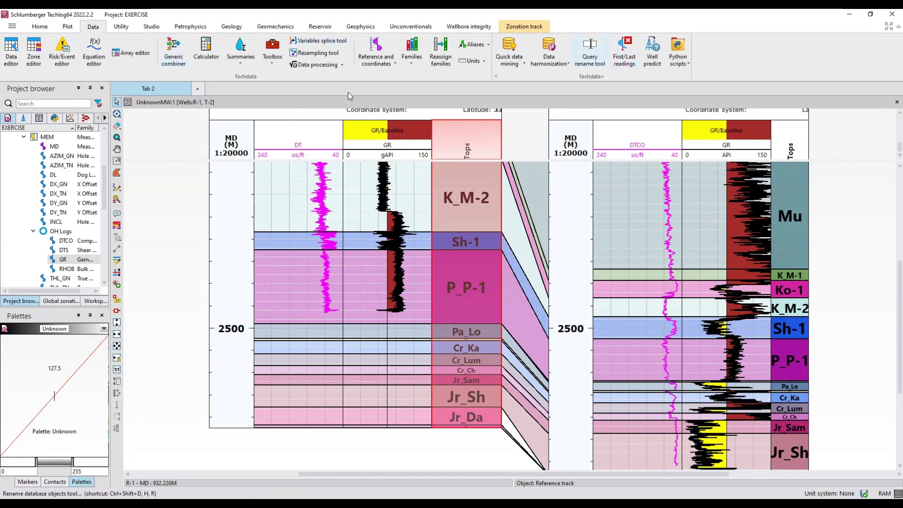
# Step: Start Well Predict in a new tab and clear the preset data type assignments
pyautogui.click(198, 92)
pyautogui.click(652, 53)
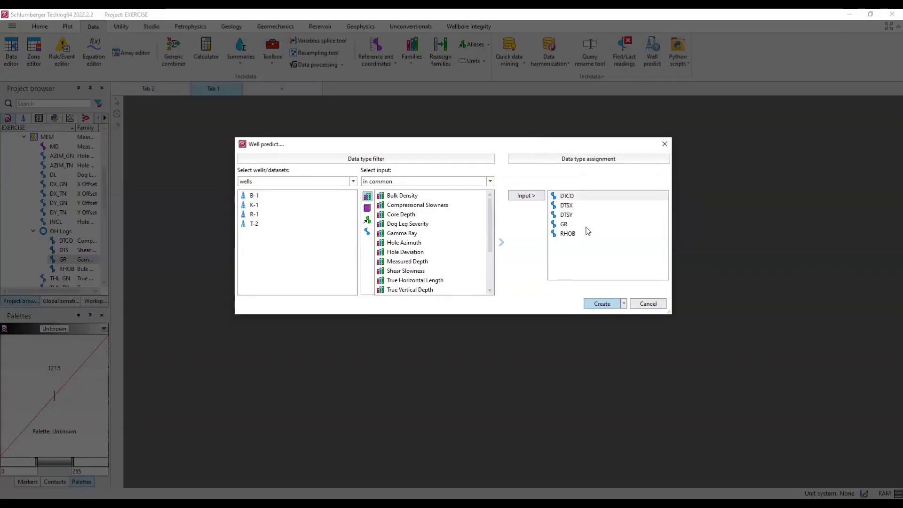
pyautogui.moveTo(583, 238); pyautogui.dragTo(565, 190)
pyautogui.press('Delete')
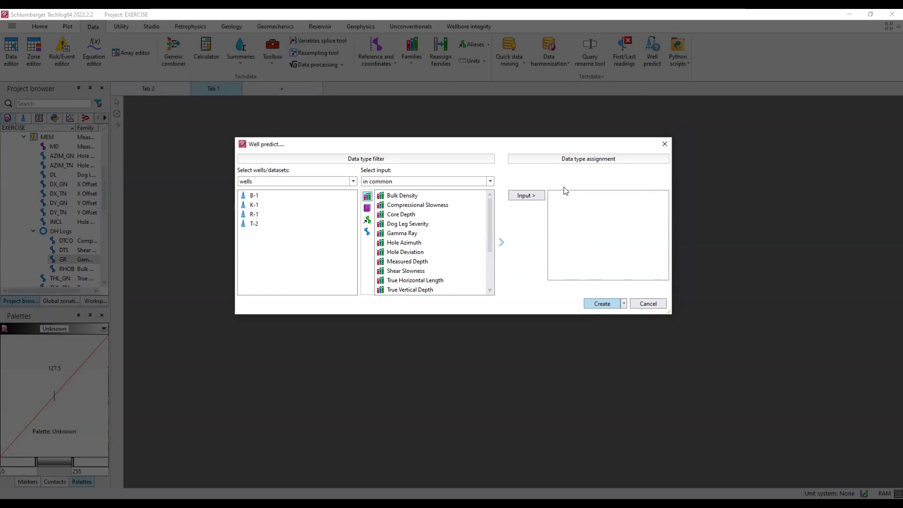
# Step: Assign T-2's DTCO and GR curves as inputs and create the Well Predict workflow
pyautogui.click(256, 224)
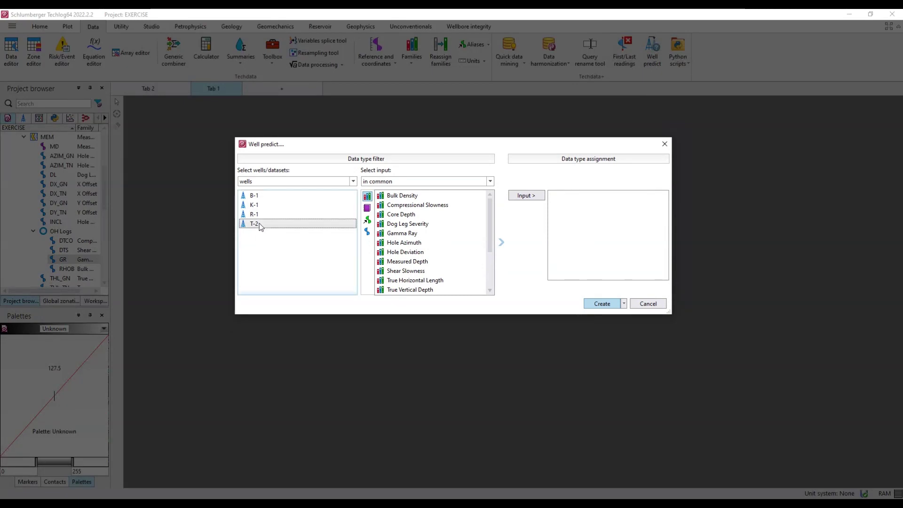
pyautogui.click(367, 231)
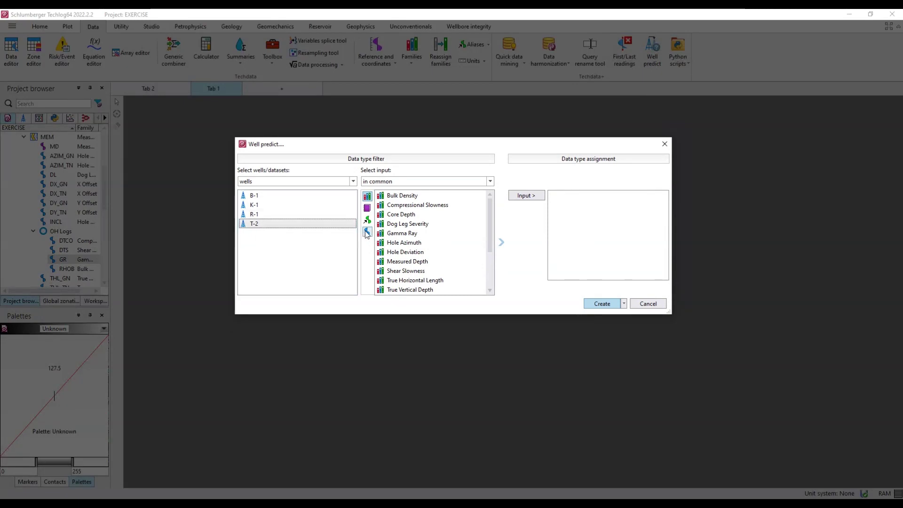
pyautogui.click(367, 196)
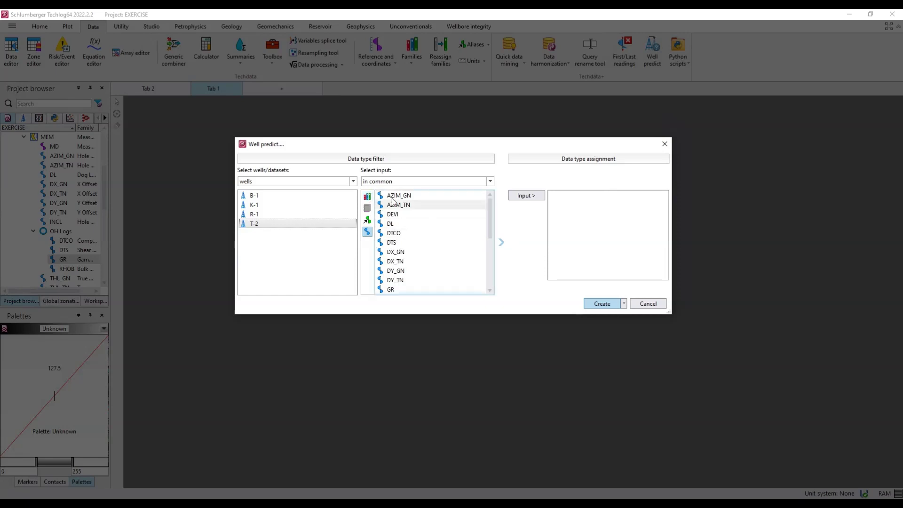
pyautogui.click(410, 233)
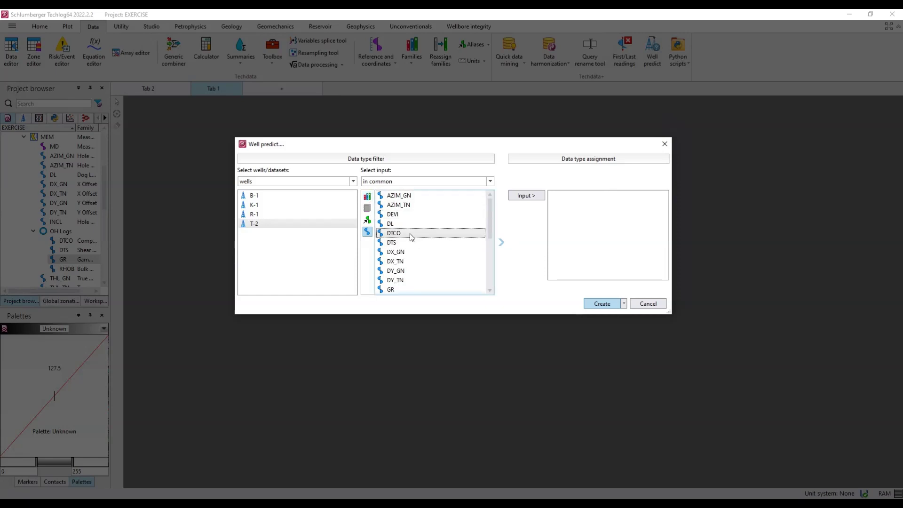
pyautogui.click(523, 196)
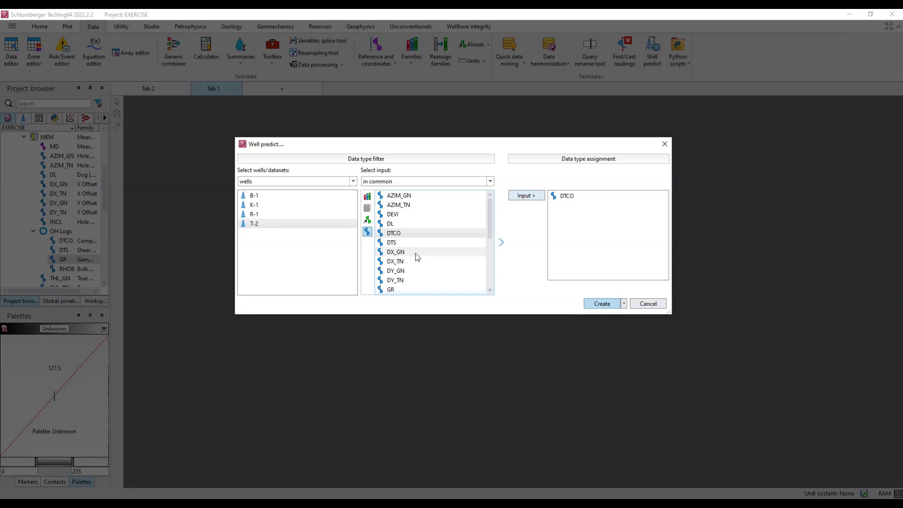
pyautogui.click(391, 289)
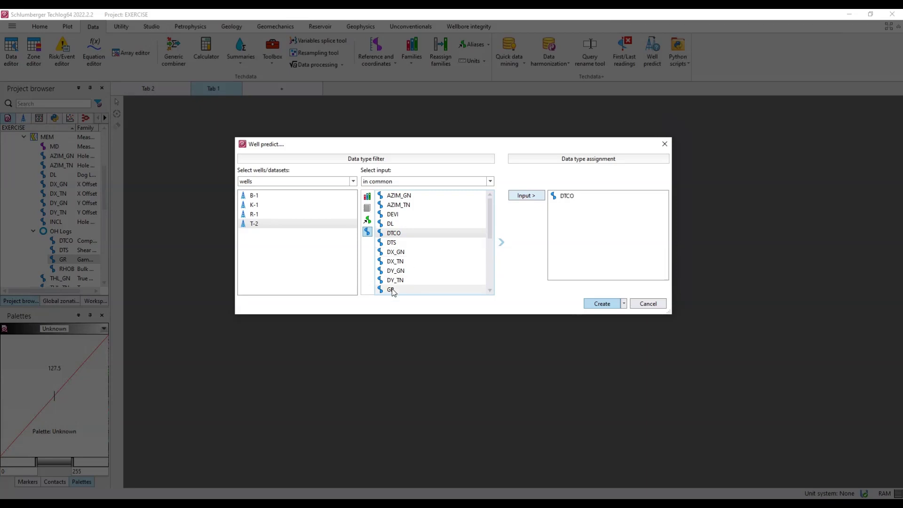
pyautogui.click(521, 198)
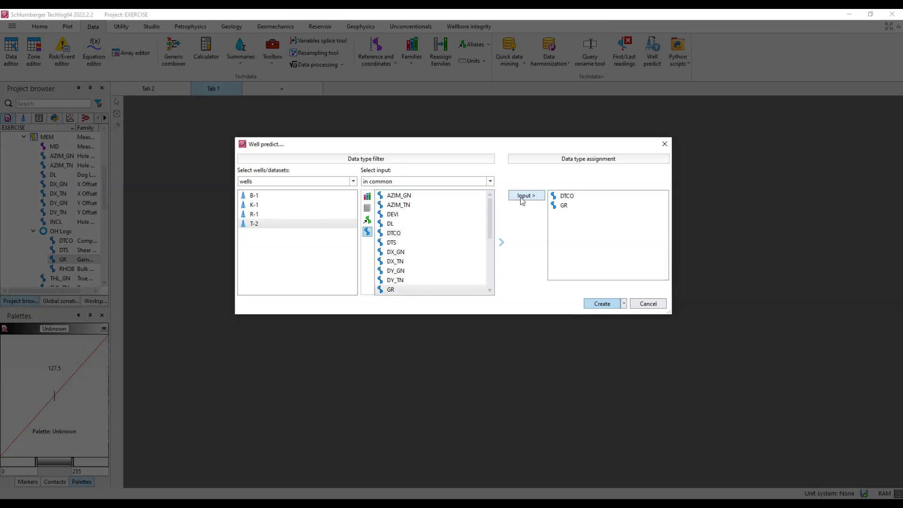
pyautogui.click(602, 304)
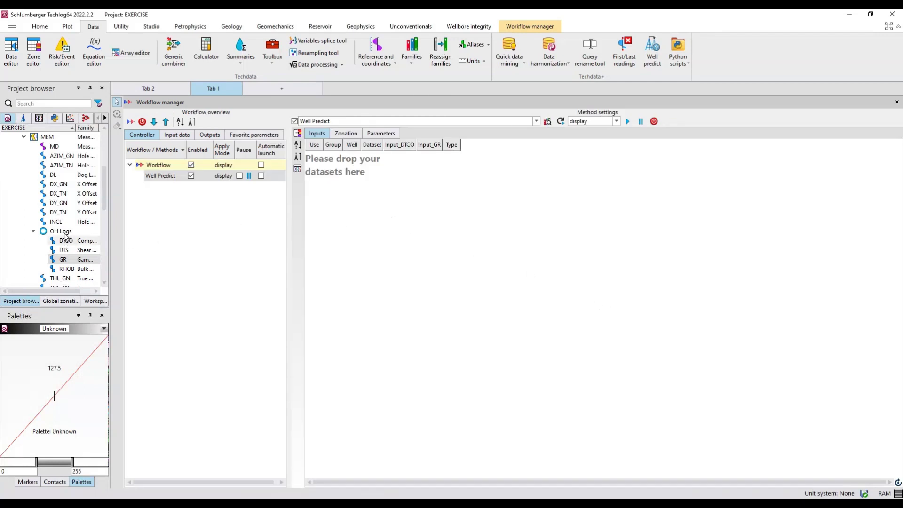
# Step: Add the T-2 MEM and R-1 MEM datasets as Well Predict inputs
pyautogui.scroll(2, 58, 154)
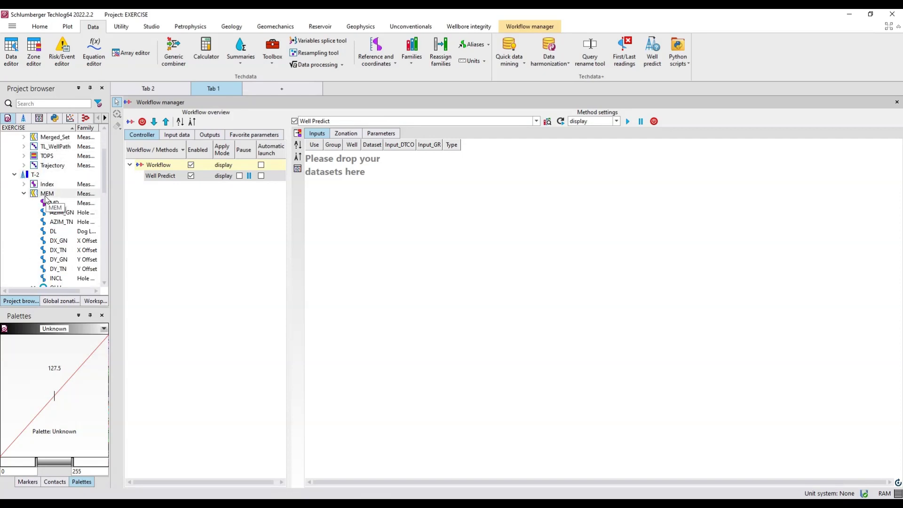
pyautogui.moveTo(47, 193); pyautogui.dragTo(345, 188)
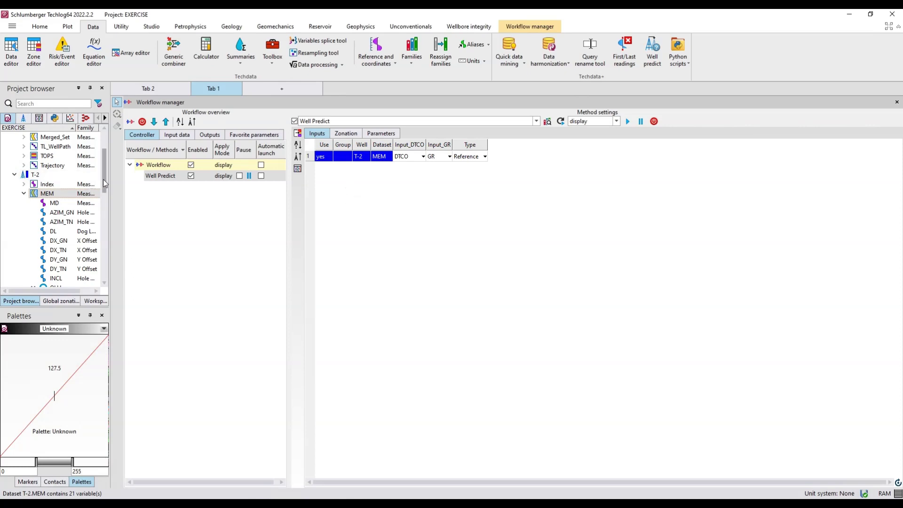
pyautogui.moveTo(103, 179); pyautogui.dragTo(104, 170)
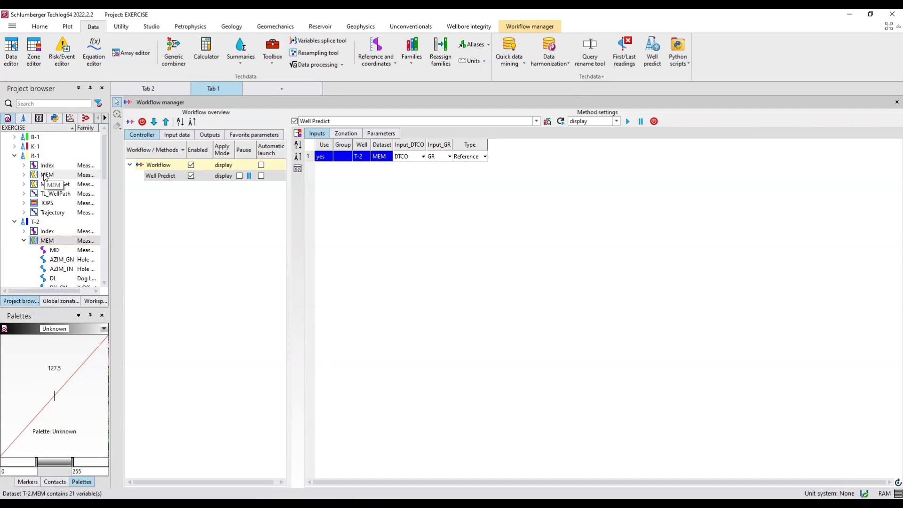
pyautogui.moveTo(47, 177); pyautogui.dragTo(386, 187)
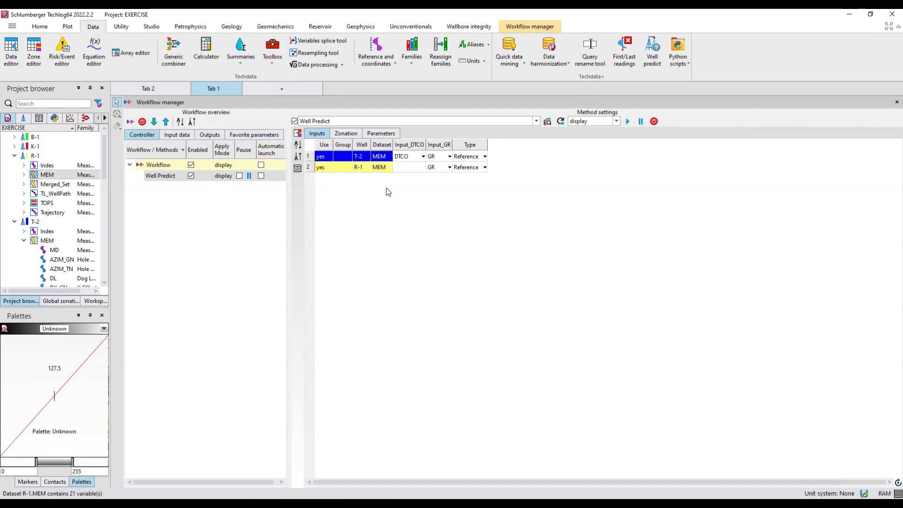
# Step: Clear R-1's GR input and set R-1 as the Prediction well
pyautogui.click(438, 167)
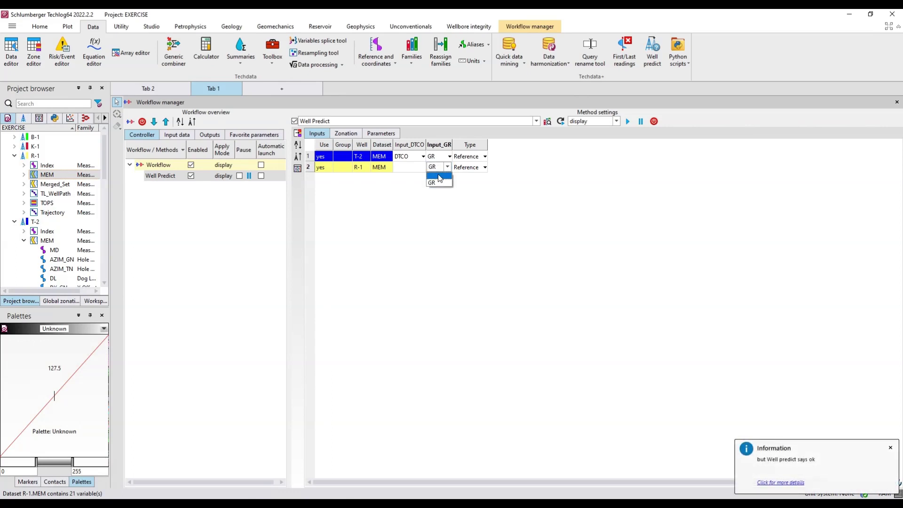
pyautogui.click(440, 176)
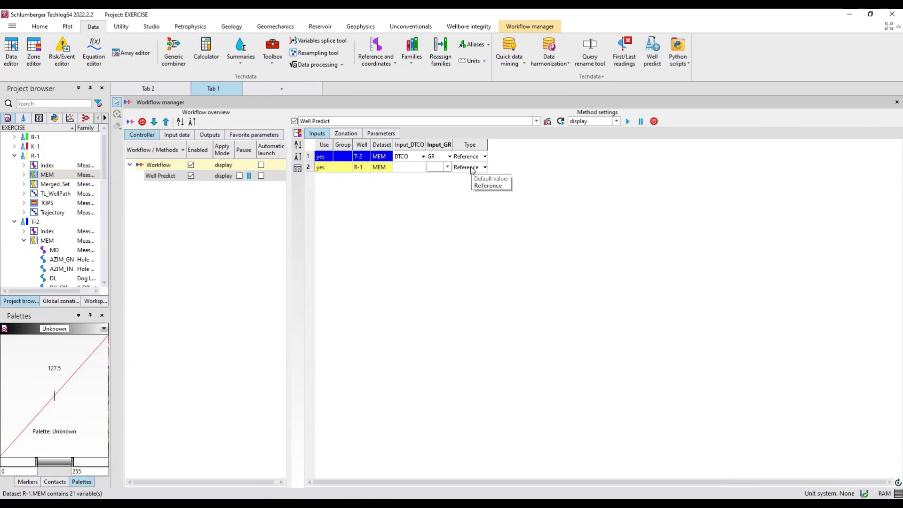
pyautogui.click(472, 169)
pyautogui.click(472, 167)
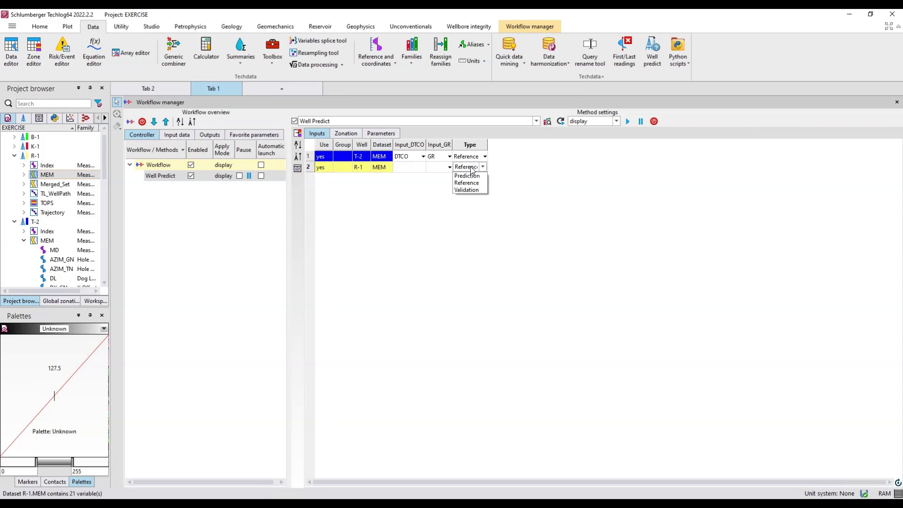
pyautogui.click(472, 177)
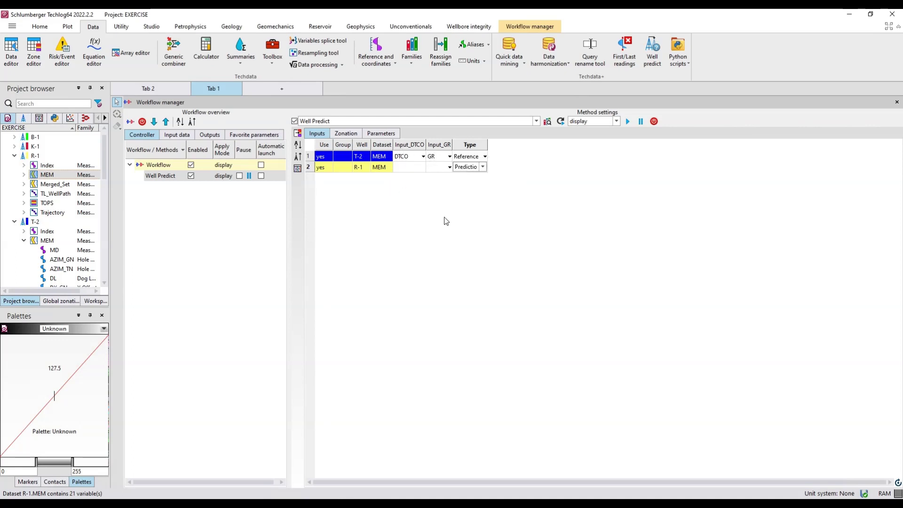
pyautogui.click(355, 134)
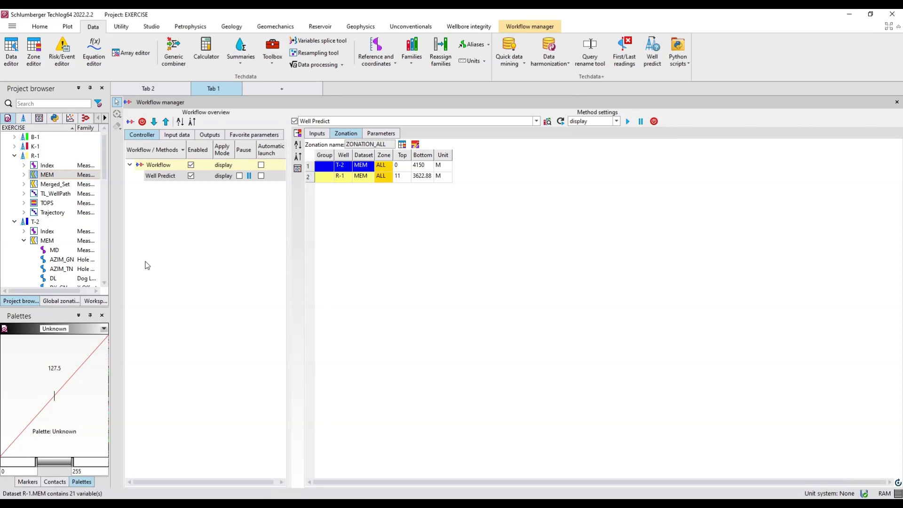
# Step: Show the global zonation panel and choose the Tops zonation set
pyautogui.click(61, 301)
pyautogui.moveTo(110, 230); pyautogui.dragTo(147, 228)
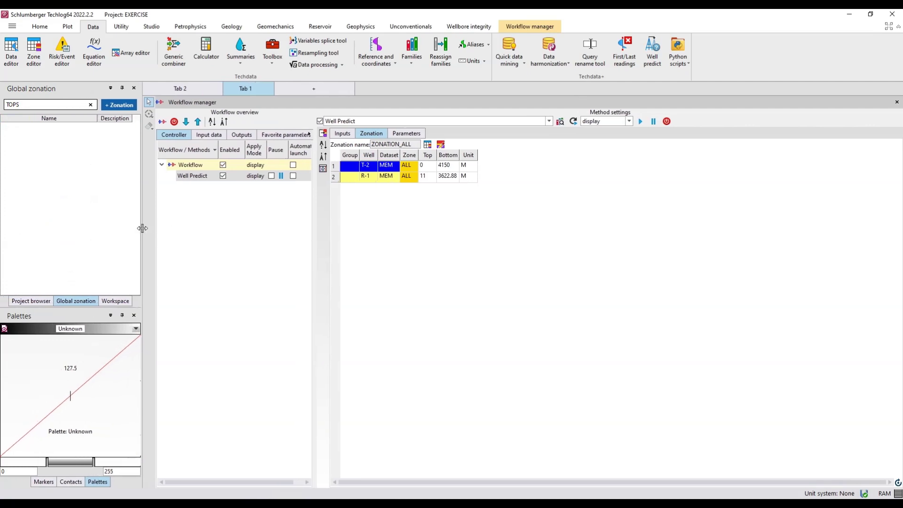
pyautogui.click(30, 106)
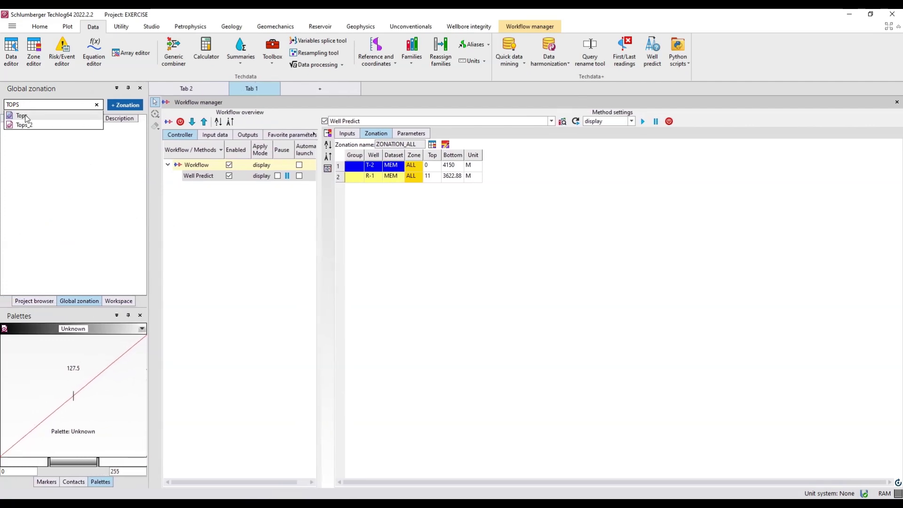
pyautogui.click(26, 116)
pyautogui.scroll(-3, 82, 177)
pyautogui.scroll(-5, 83, 178)
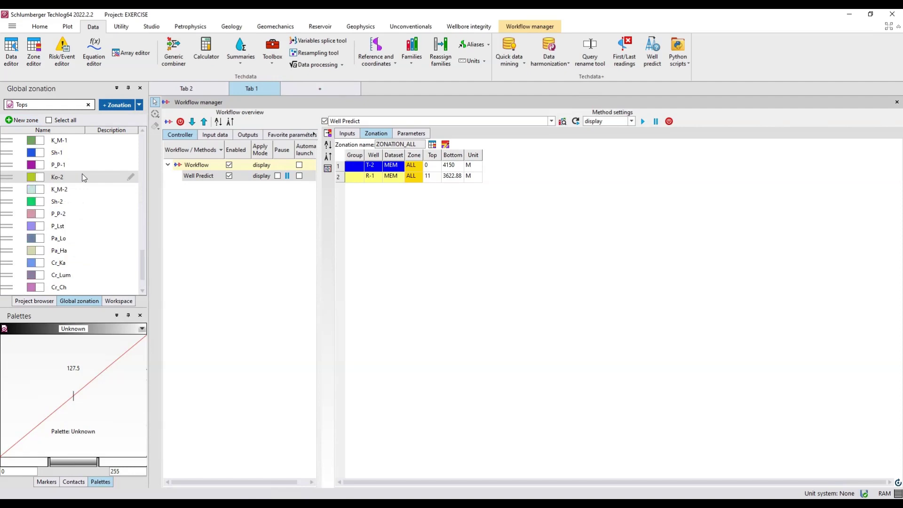
# Step: Insert the nine Tops zones, P_P-1 through Jr_Sh, into the Well Predict zonation
pyautogui.click(38, 168)
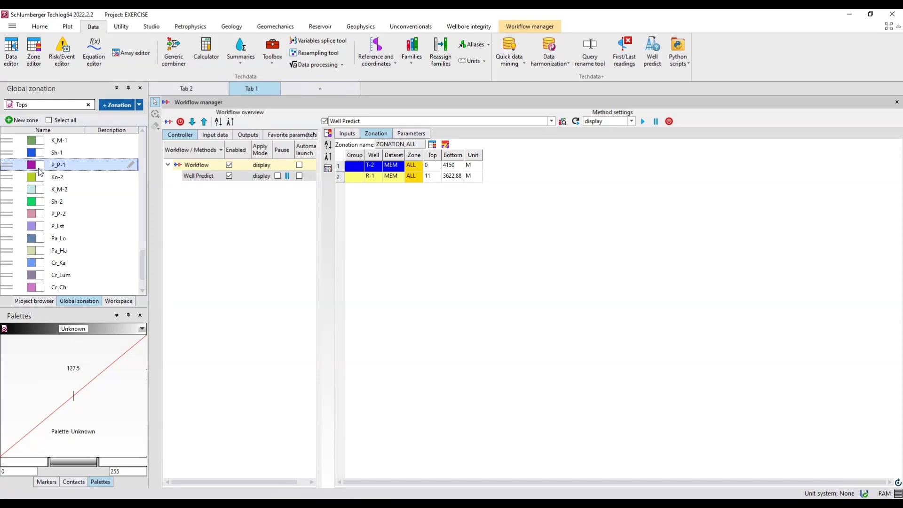
pyautogui.keyDown('ctrl'); pyautogui.click(62, 229); pyautogui.keyUp('ctrl')
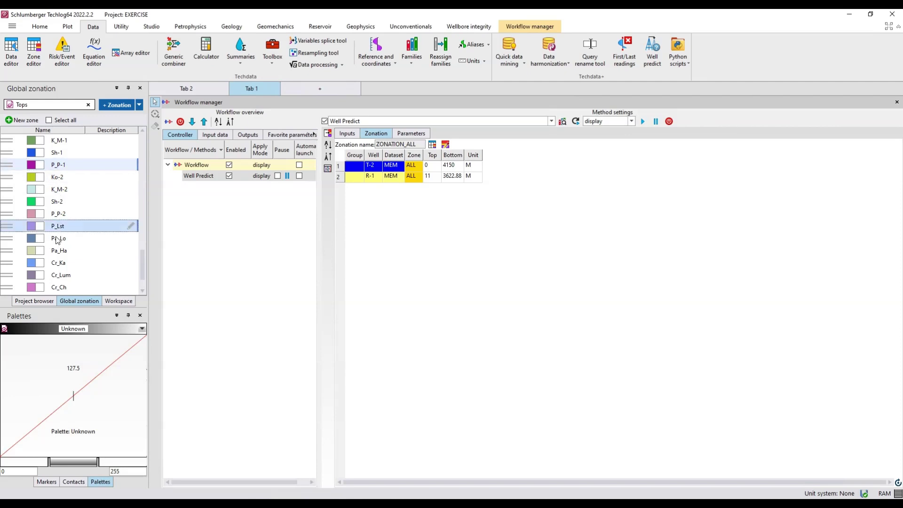
pyautogui.keyDown('ctrl'); pyautogui.click(57, 239); pyautogui.keyUp('ctrl')
pyautogui.keyDown('ctrl'); pyautogui.click(58, 251); pyautogui.keyUp('ctrl')
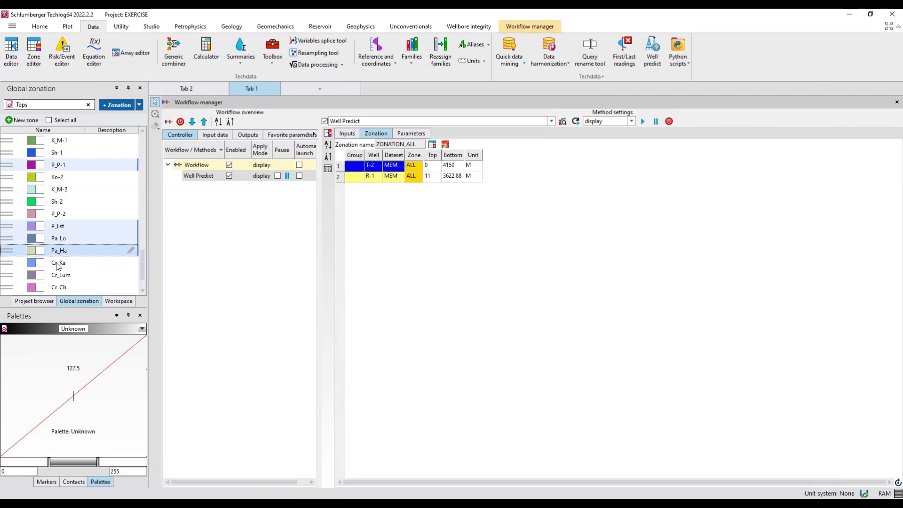
pyautogui.keyDown('ctrl'); pyautogui.click(57, 263); pyautogui.keyUp('ctrl')
pyautogui.keyDown('ctrl'); pyautogui.click(57, 276); pyautogui.keyUp('ctrl')
pyautogui.keyDown('ctrl'); pyautogui.click(57, 287); pyautogui.keyUp('ctrl')
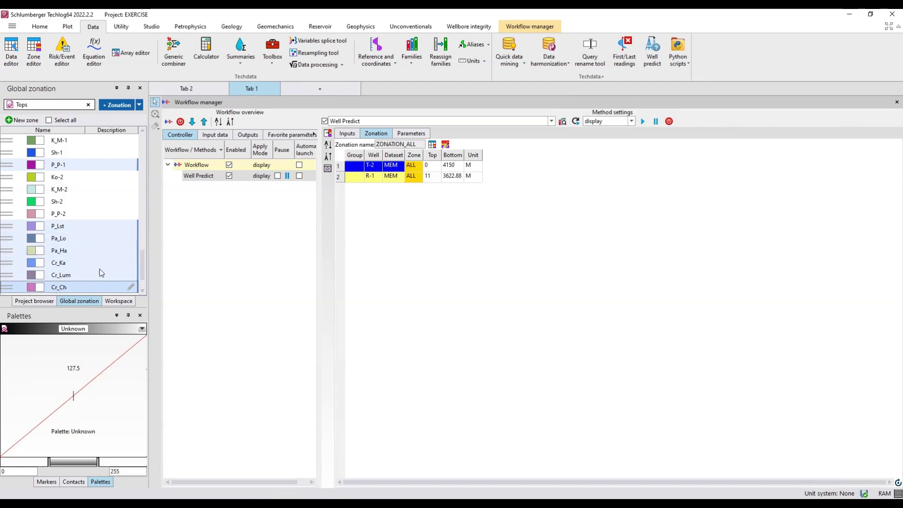
pyautogui.moveTo(142, 269); pyautogui.dragTo(144, 282)
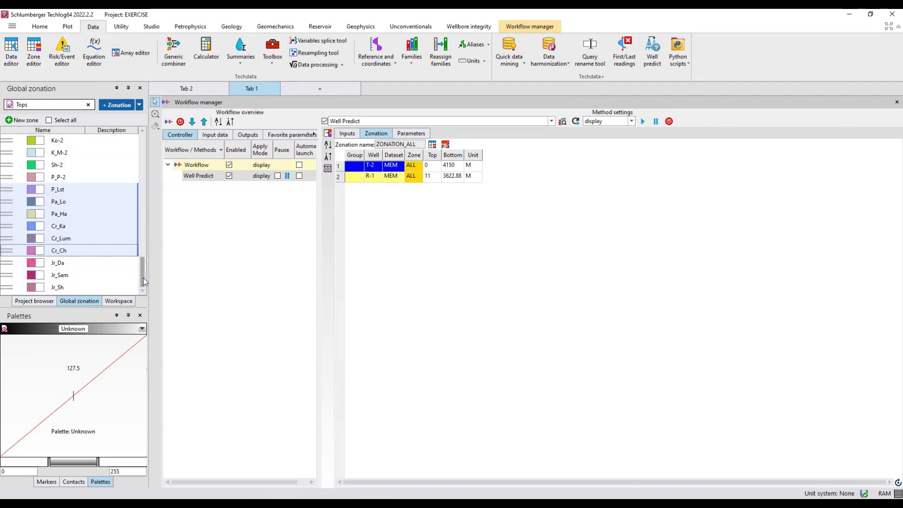
pyautogui.keyDown('ctrl'); pyautogui.click(56, 277); pyautogui.keyUp('ctrl')
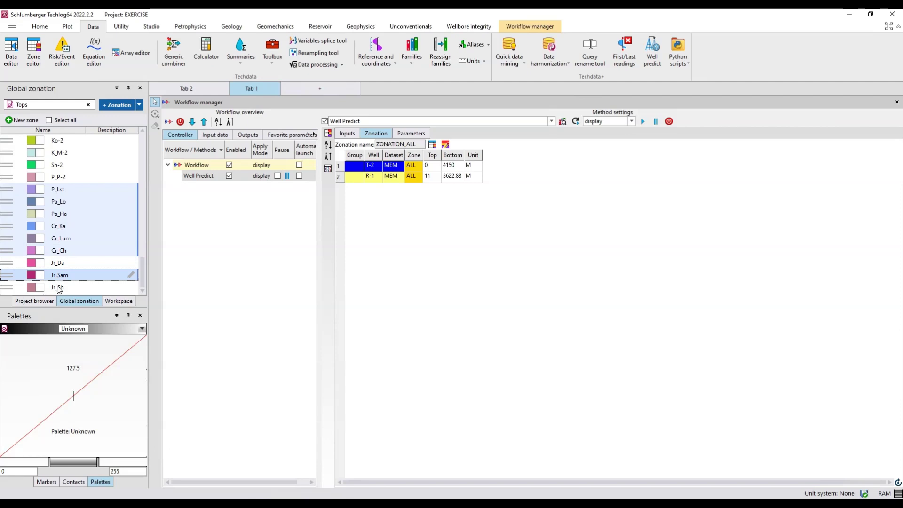
pyautogui.keyDown('ctrl'); pyautogui.click(58, 288); pyautogui.keyUp('ctrl')
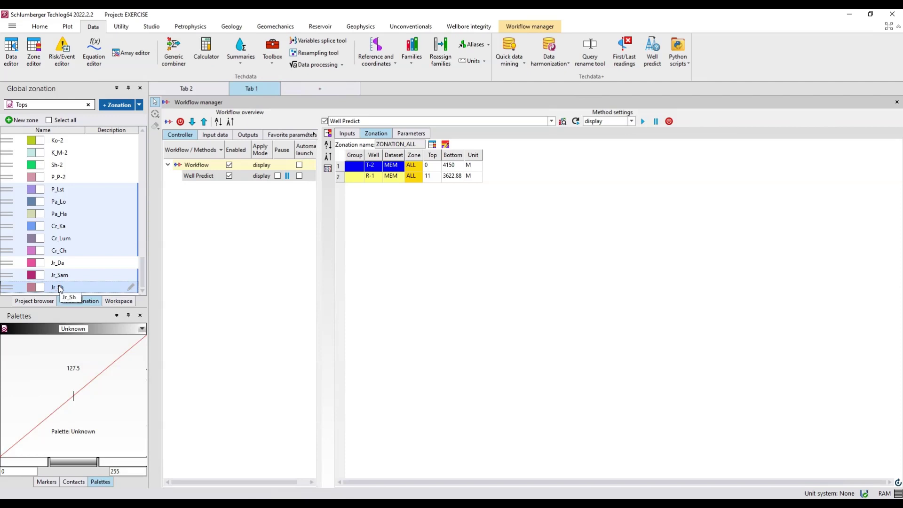
pyautogui.click(328, 135)
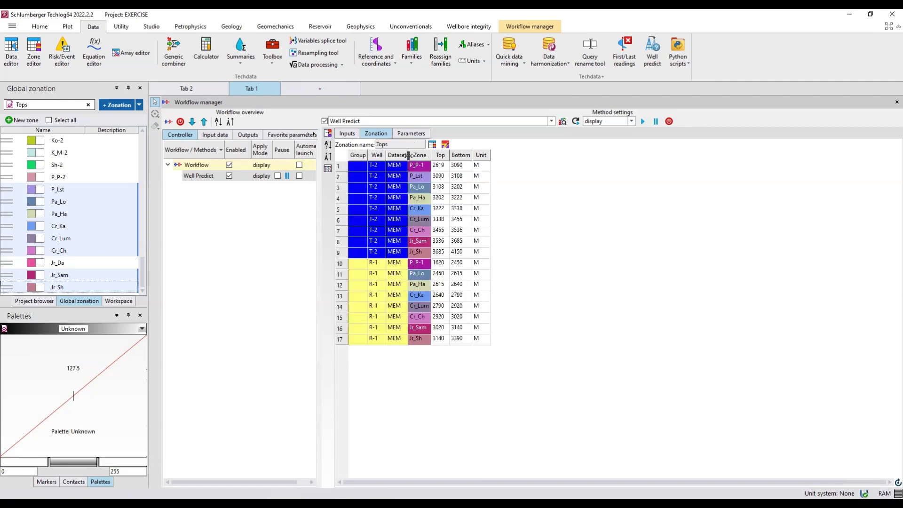
pyautogui.moveTo(408, 155); pyautogui.dragTo(438, 155)
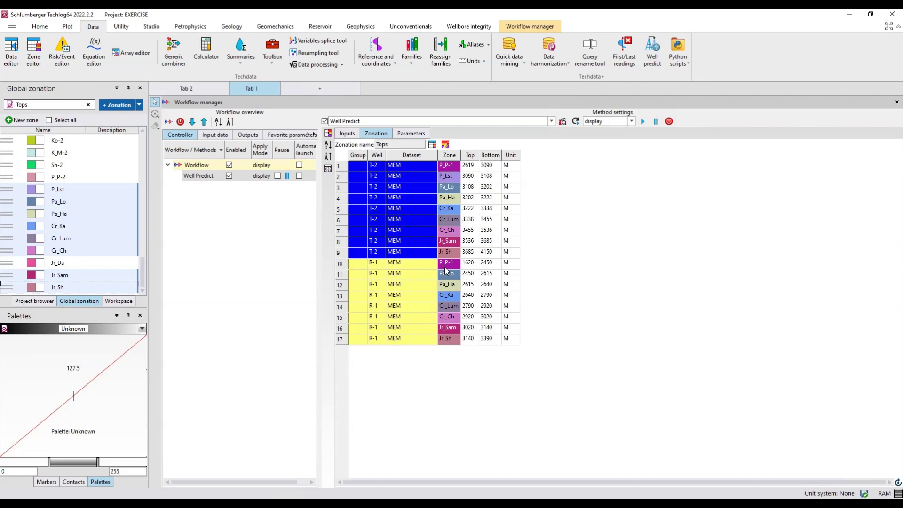
# Step: In the per-zone Parameters table, widen the Method column and open zone P_P-1's method list
pyautogui.click(414, 135)
pyautogui.moveTo(407, 144); pyautogui.dragTo(447, 146)
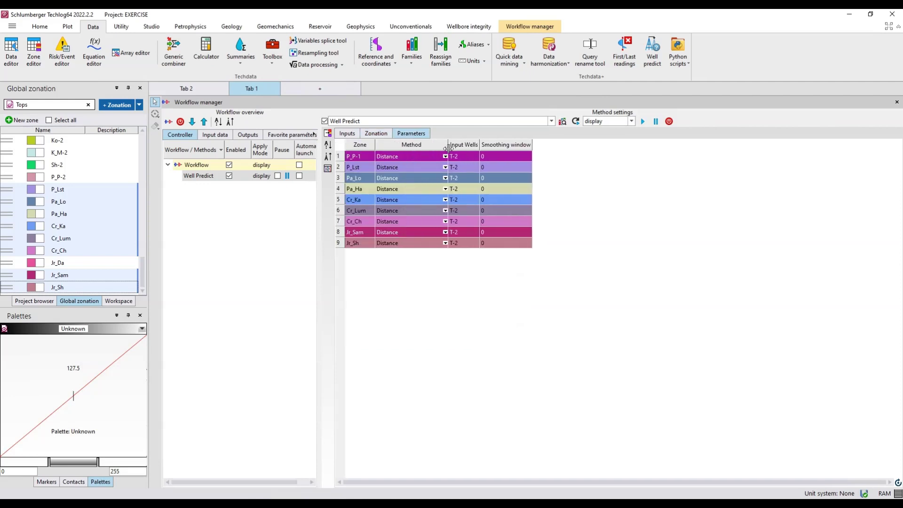
pyautogui.click(374, 135)
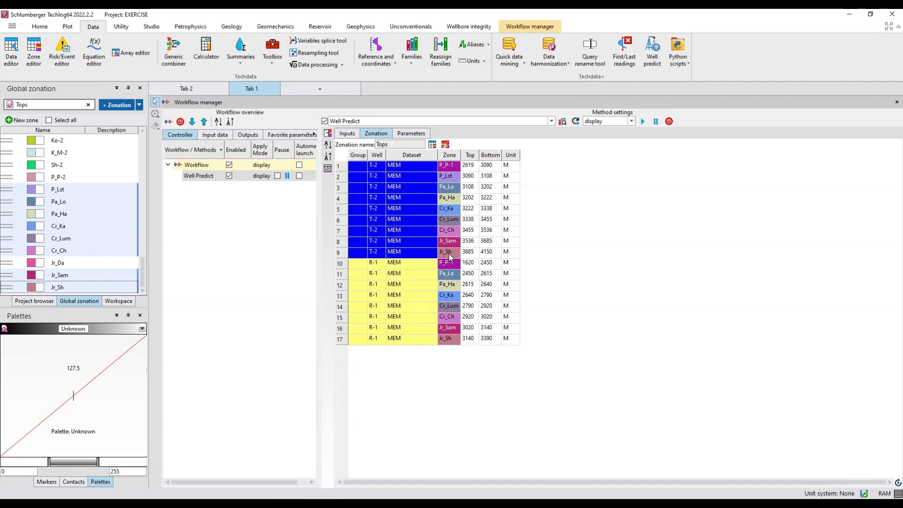
pyautogui.click(410, 136)
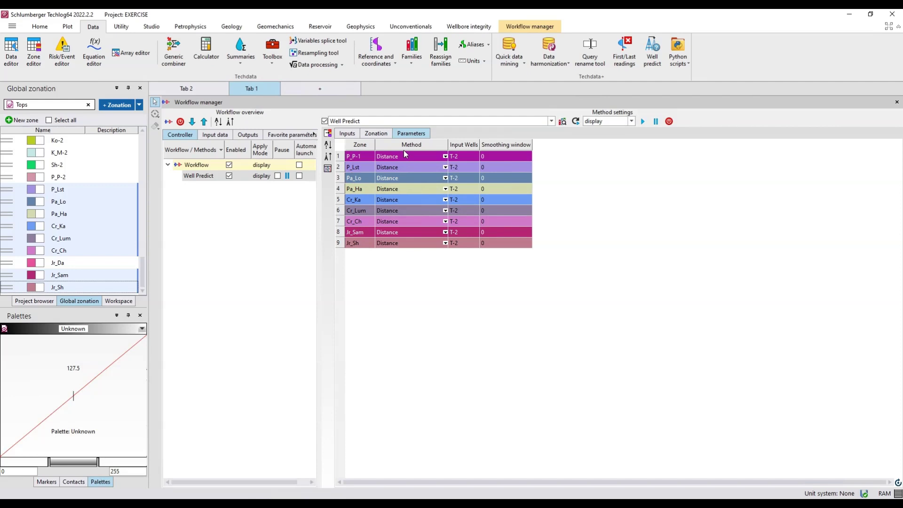
pyautogui.click(419, 155)
# Step: Set zone P_P-1 to Average and fill it down to all nine zones
pyautogui.click(401, 172)
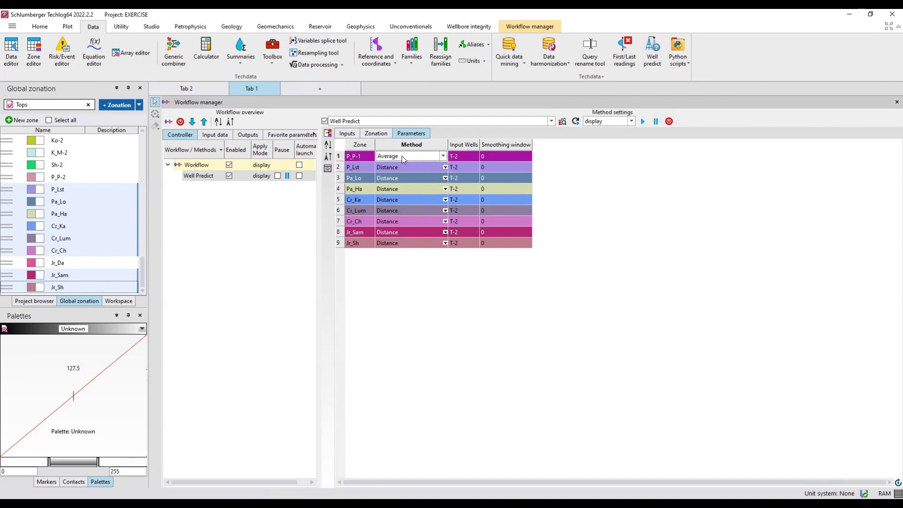
pyautogui.click(398, 196)
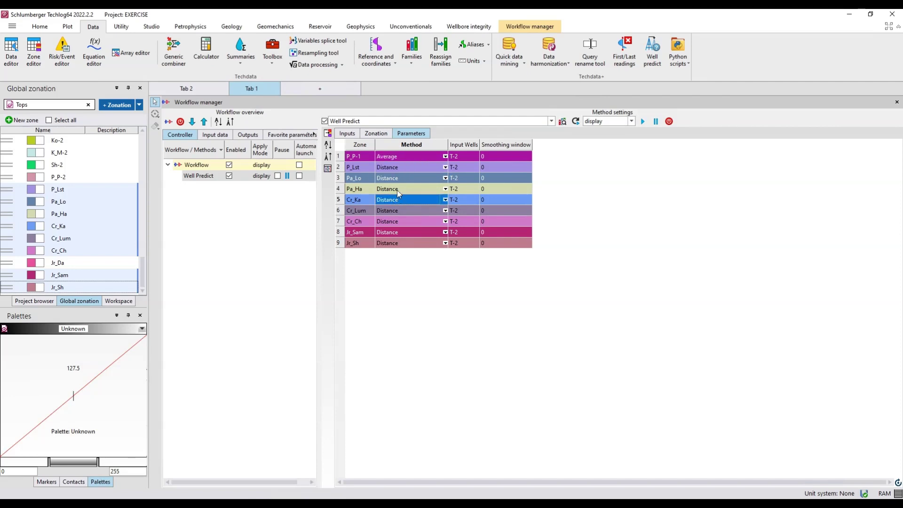
pyautogui.rightClick(401, 158)
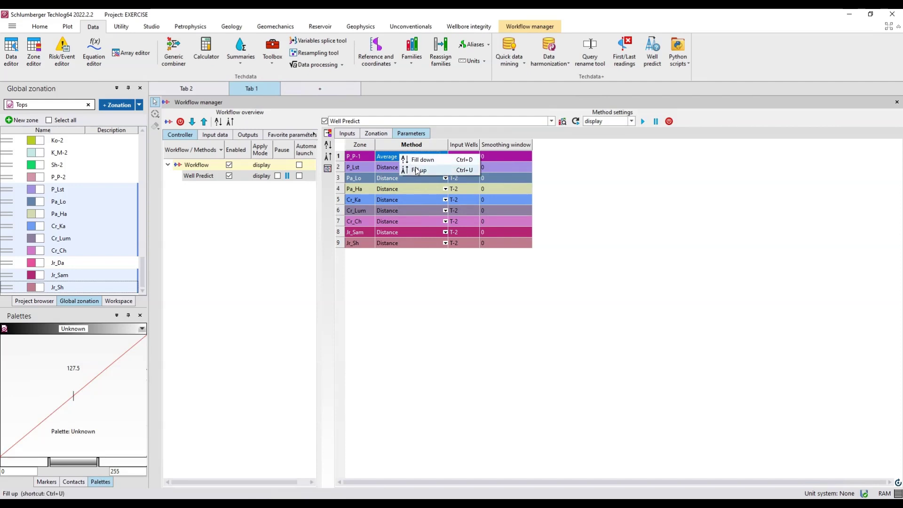
pyautogui.click(422, 159)
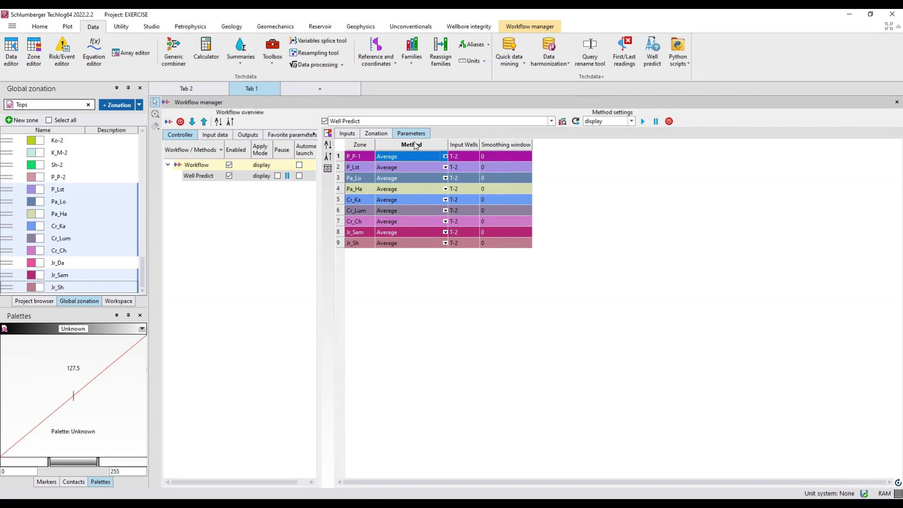
# Step: Run Well Predict and zoom the plot to R-1's predicted curves around 3150–3200 m
pyautogui.click(643, 122)
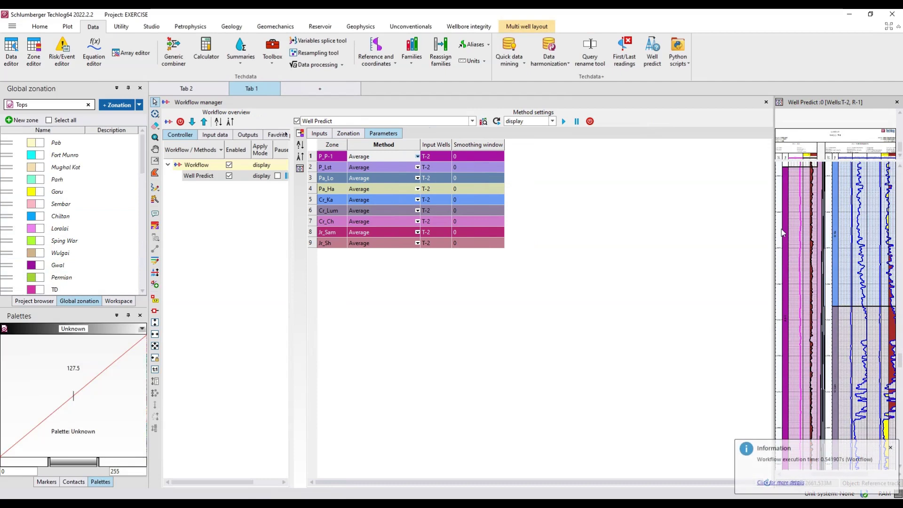
pyautogui.moveTo(774, 227); pyautogui.dragTo(522, 220)
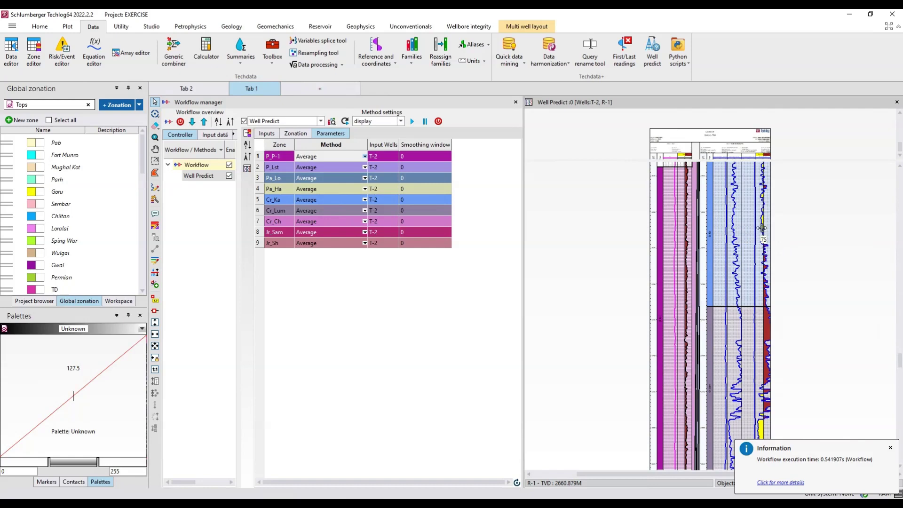
pyautogui.scroll(-2, 808, 256)
pyautogui.scroll(-6, 807, 256)
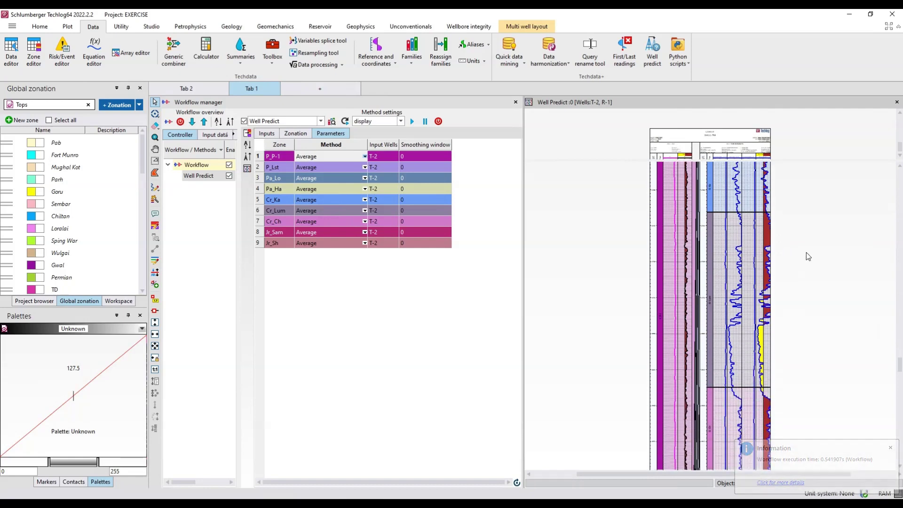
pyautogui.scroll(-6, 807, 256)
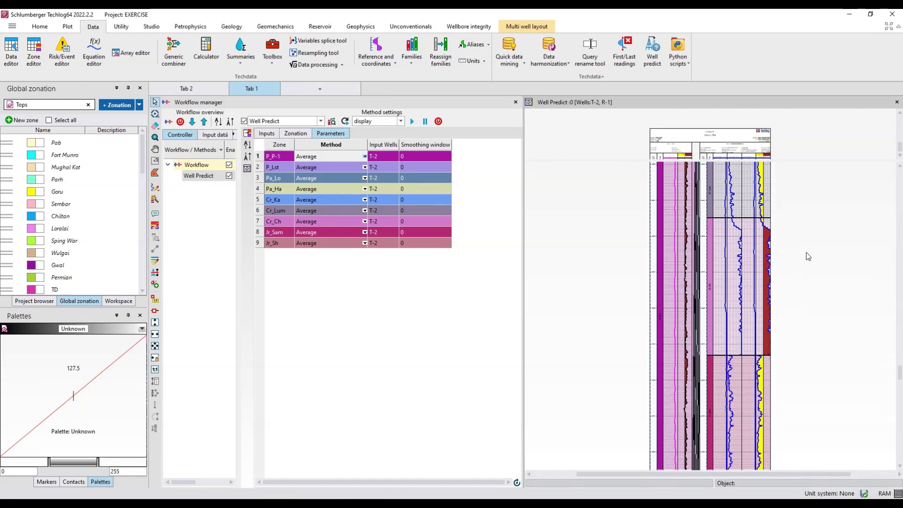
pyautogui.scroll(-6, 807, 255)
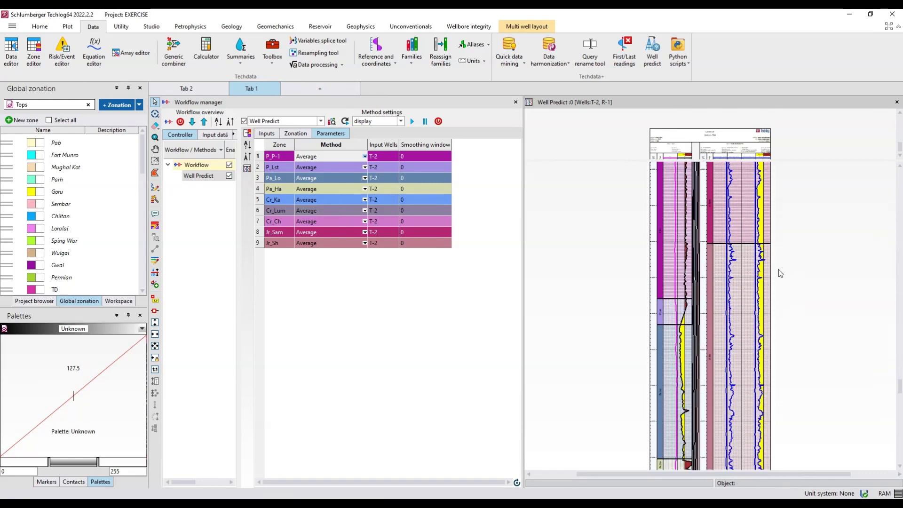
pyautogui.scroll(3, 777, 267)
pyautogui.scroll(3, 772, 229)
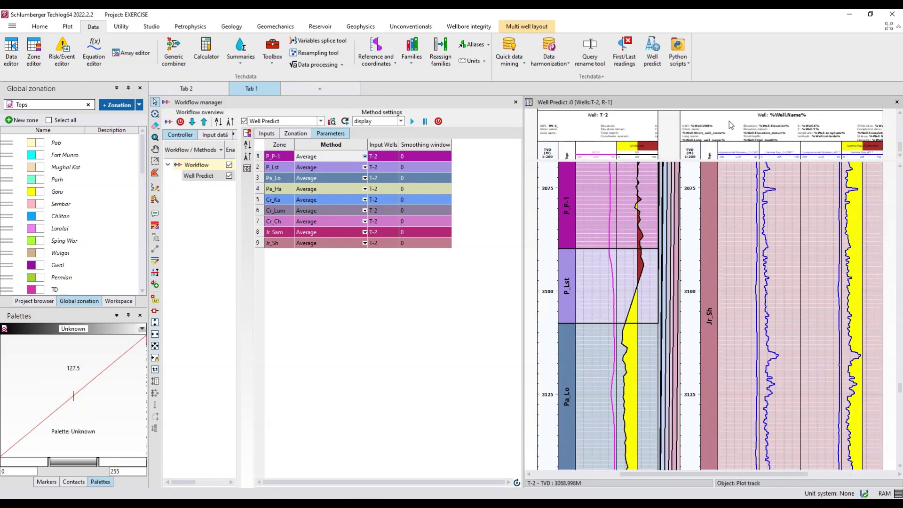
pyautogui.scroll(-5, 762, 167)
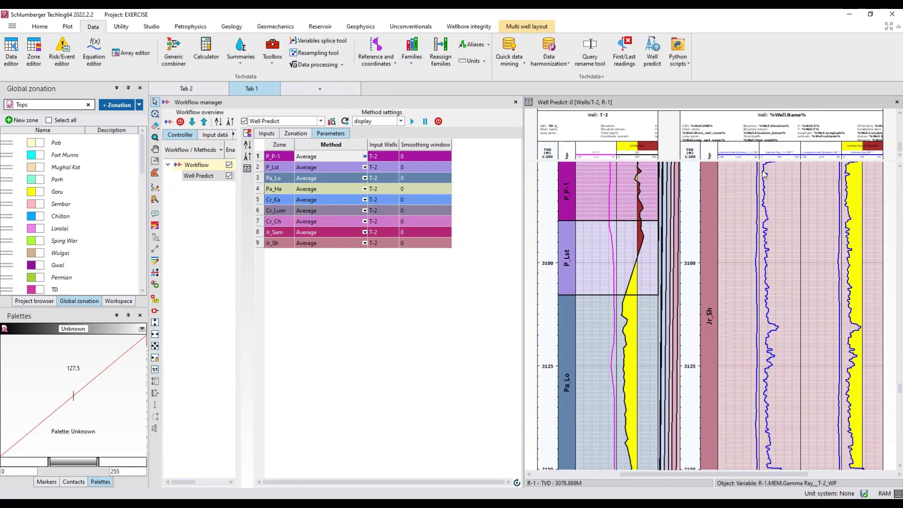
pyautogui.scroll(-5, 763, 175)
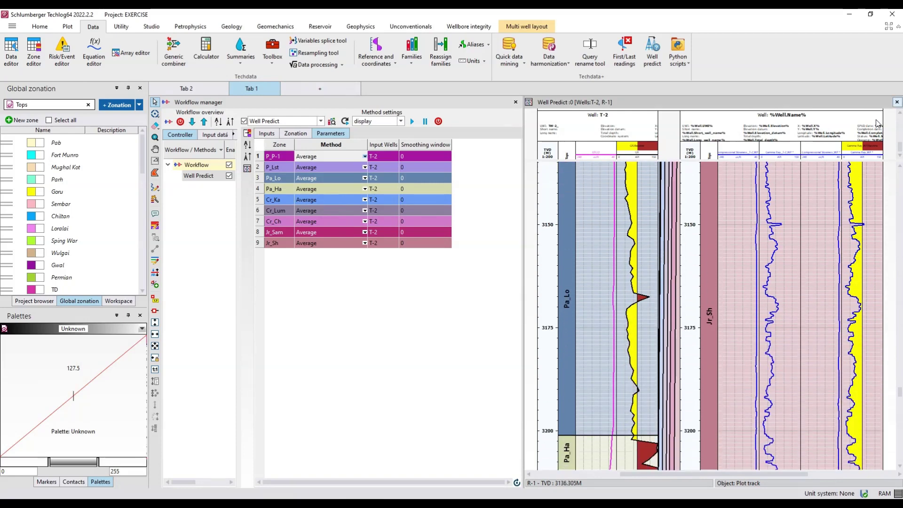
# Step: Save R-1's predicted slowness curve as variable Compressional Slowness__T-2_WP
pyautogui.click(737, 157)
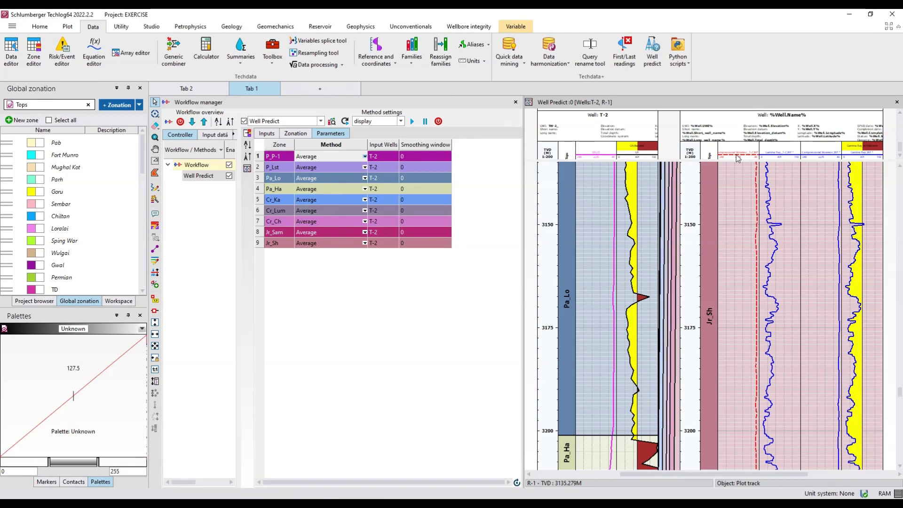
pyautogui.rightClick(737, 158)
pyautogui.click(754, 155)
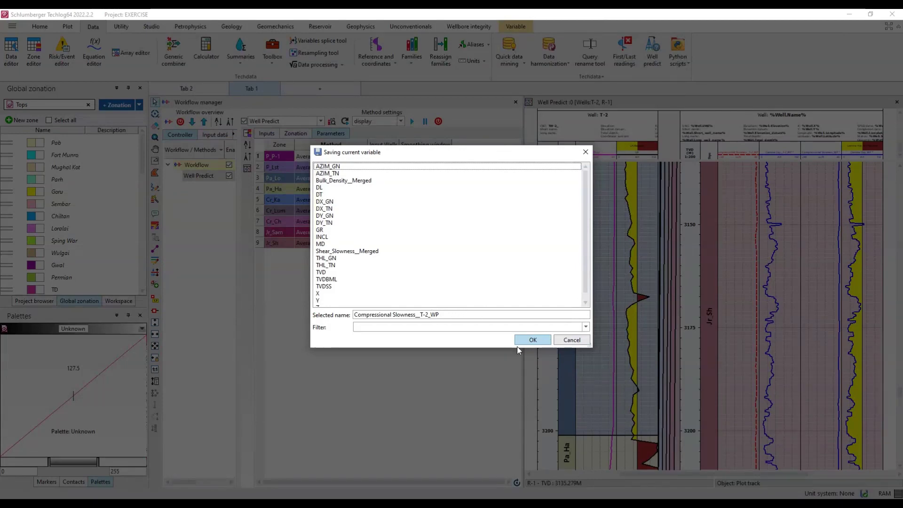
pyautogui.click(532, 340)
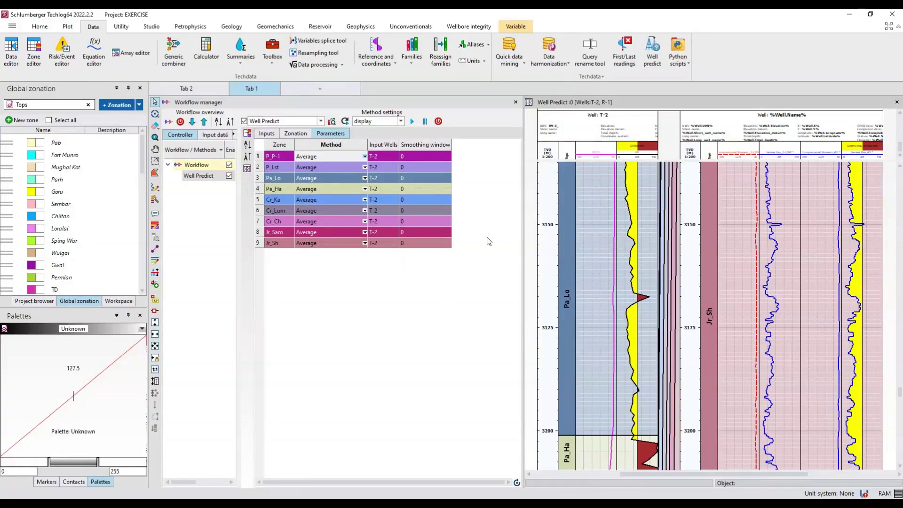
# Step: Save R-1's predicted gamma ray curve as variable Gamma Ray__T-2_WP
pyautogui.click(786, 157)
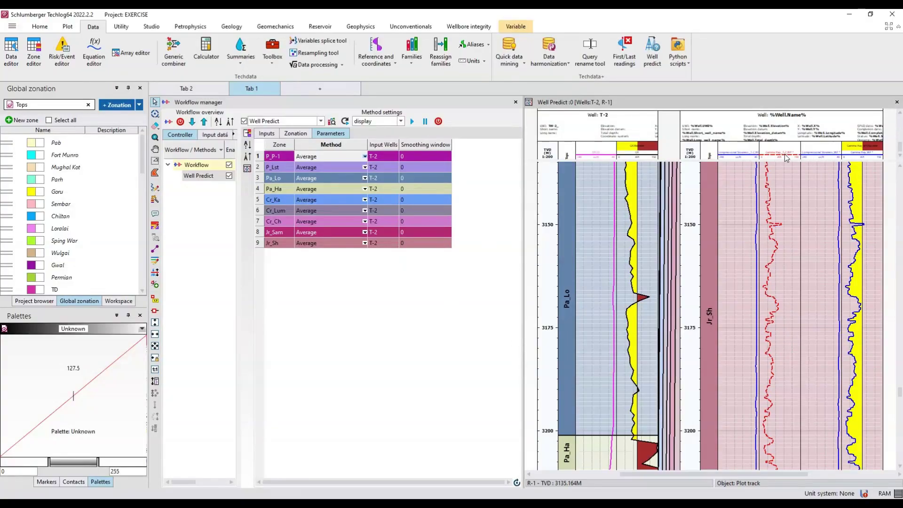
pyautogui.rightClick(786, 157)
pyautogui.click(791, 159)
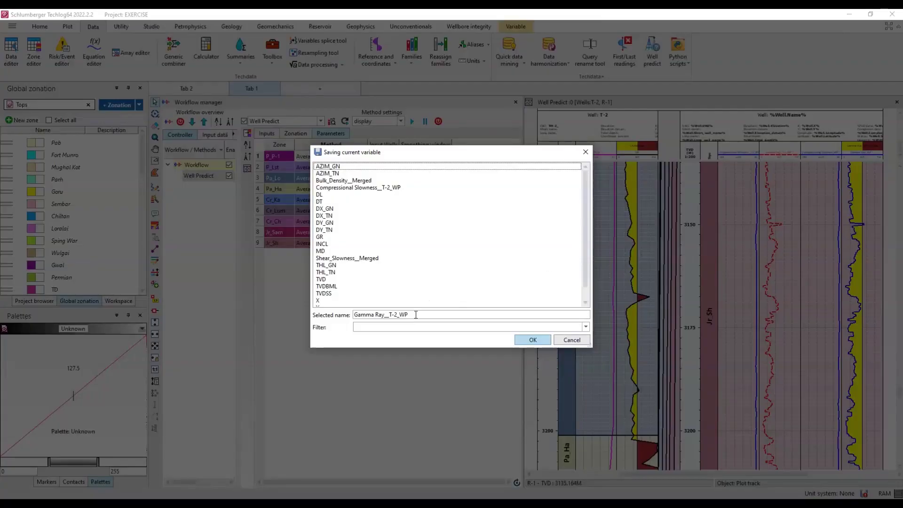
pyautogui.click(523, 342)
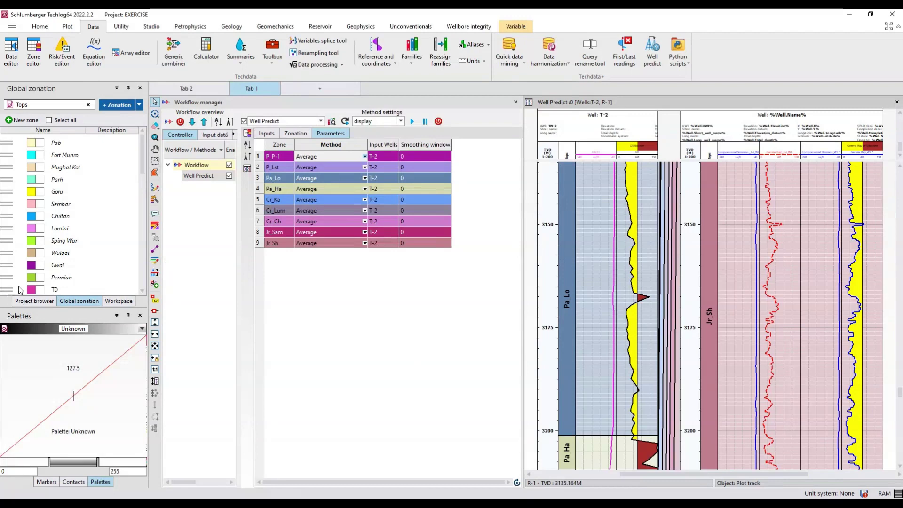
pyautogui.click(26, 301)
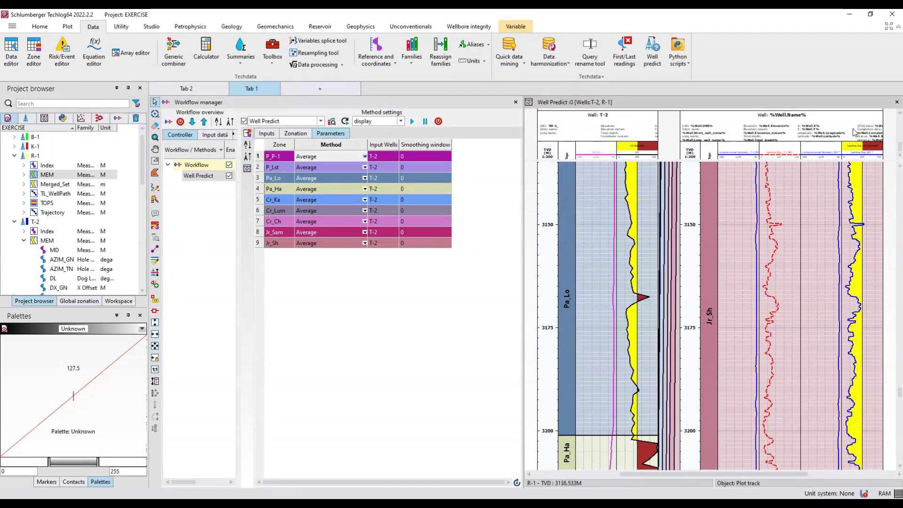
# Step: Close the Well Predict plot and workflow manager without saving
pyautogui.click(896, 102)
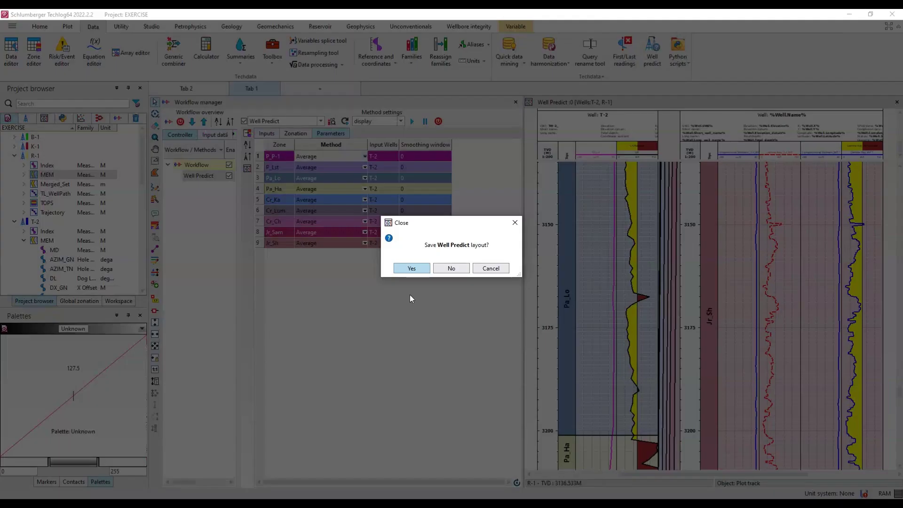
pyautogui.click(444, 267)
pyautogui.click(896, 102)
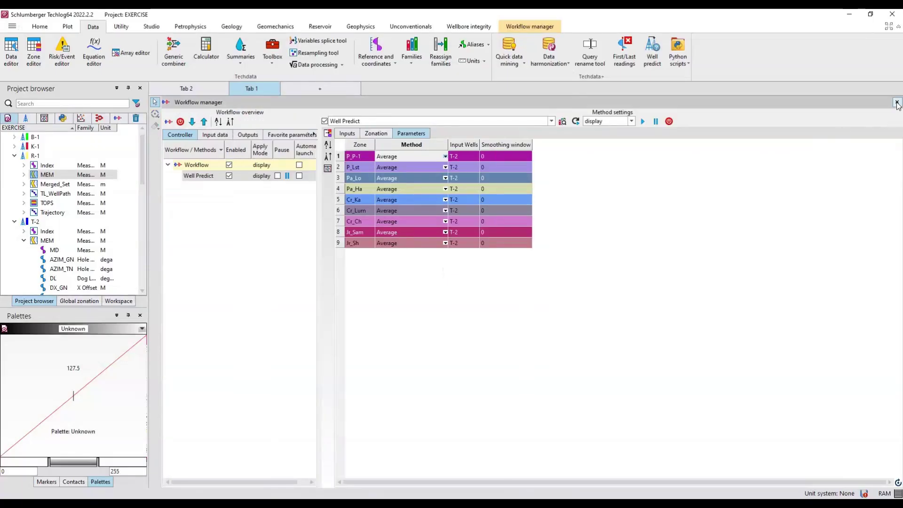
pyautogui.click(450, 269)
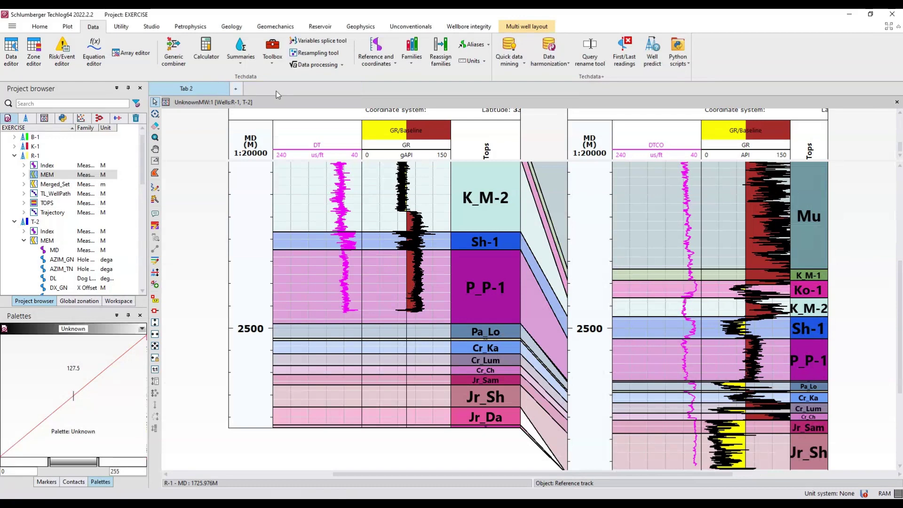
# Step: In a new tab, expand R-1's MEM dataset to list its curves with full names
pyautogui.click(241, 91)
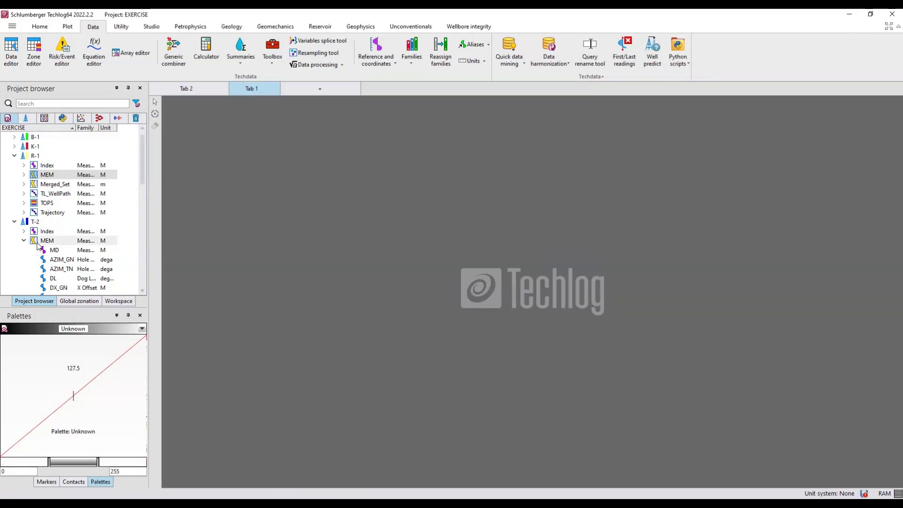
pyautogui.click(23, 174)
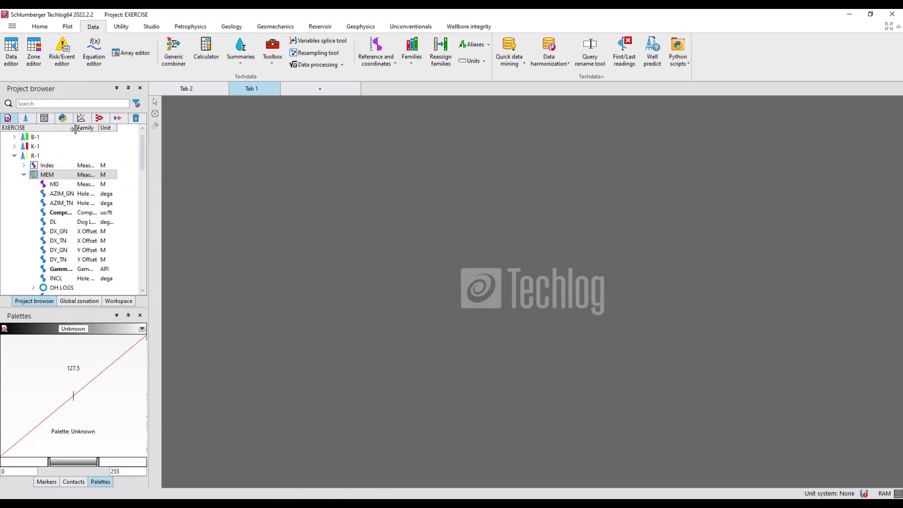
pyautogui.moveTo(75, 128); pyautogui.dragTo(105, 130)
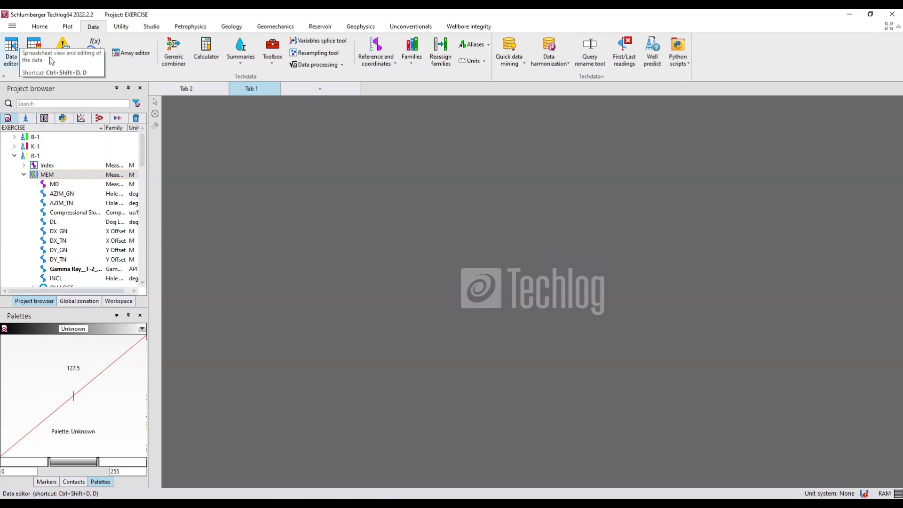
# Step: In Tab 2, overlay Compressional Slowness__T-2_WP on R-1's DT track and Gamma Ray__T-2_WP on its GR track
pyautogui.click(197, 89)
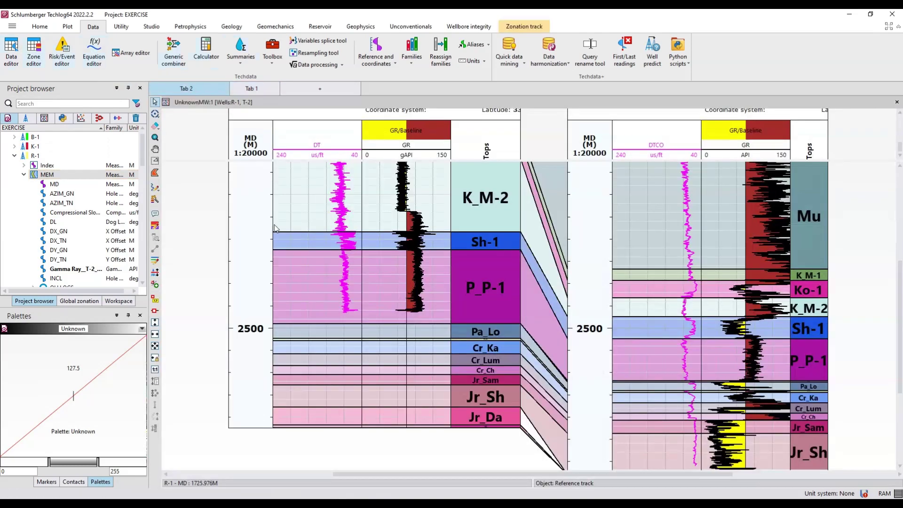
pyautogui.scroll(-2, 68, 259)
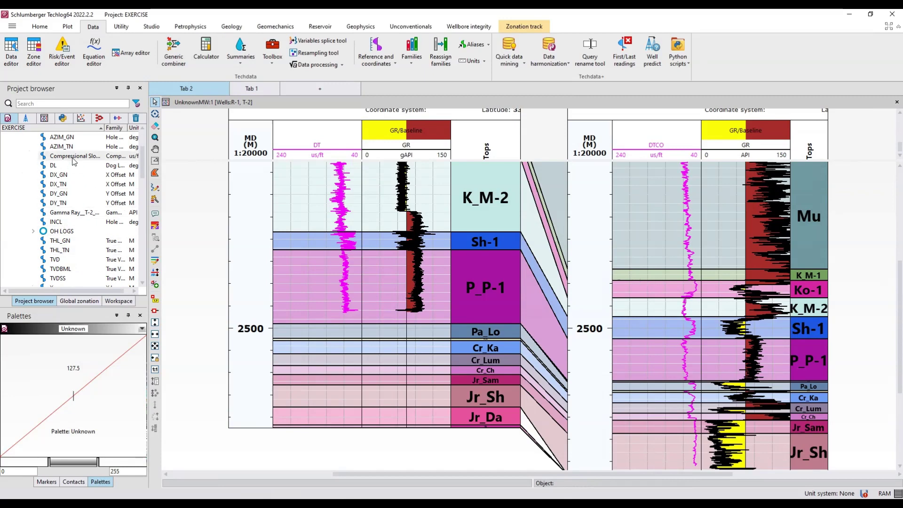
pyautogui.moveTo(71, 156); pyautogui.dragTo(327, 369)
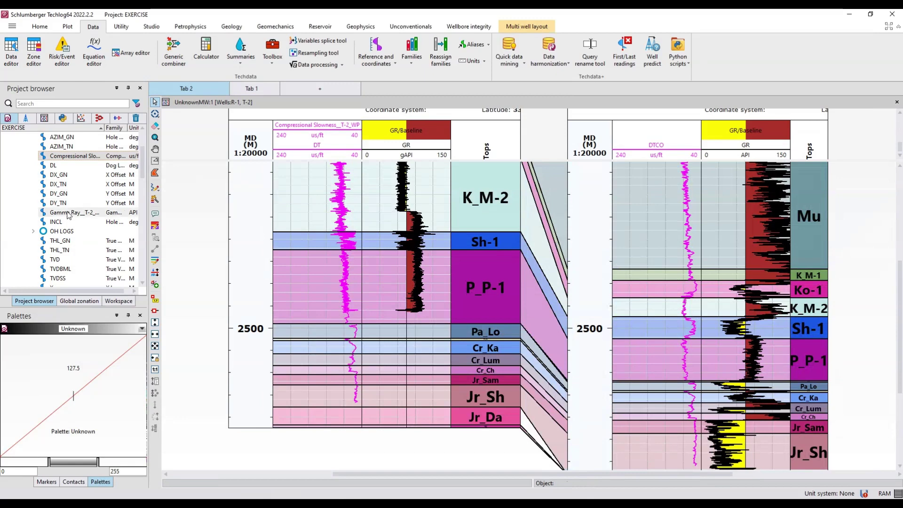
pyautogui.moveTo(70, 215); pyautogui.dragTo(405, 368)
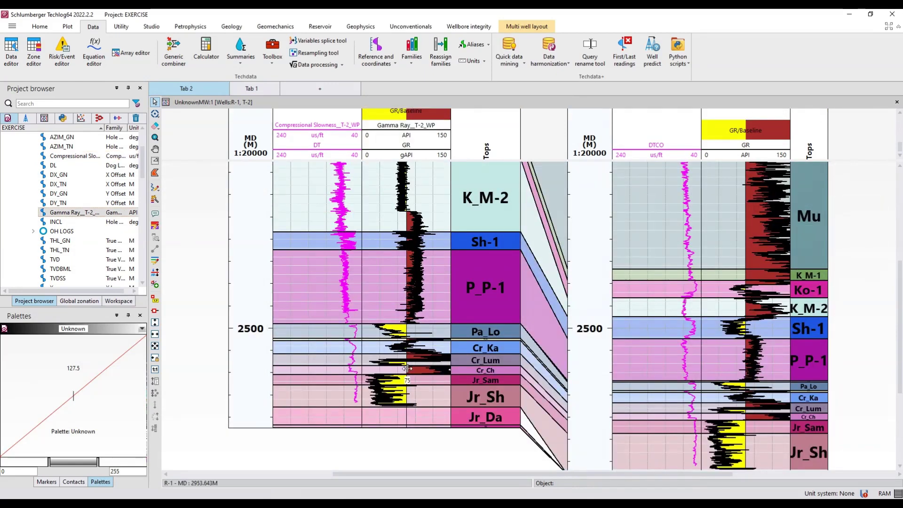